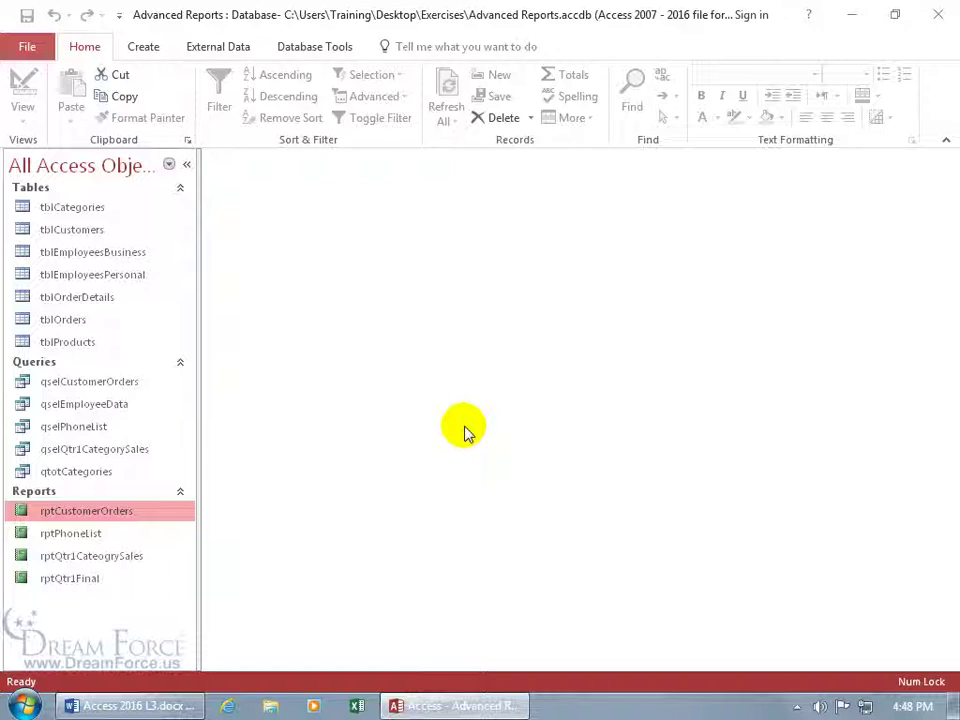
Step: Try running the qselCustomerOrders query, then cancel its start-date prompt
left_click(118, 386)
double_click(118, 386)
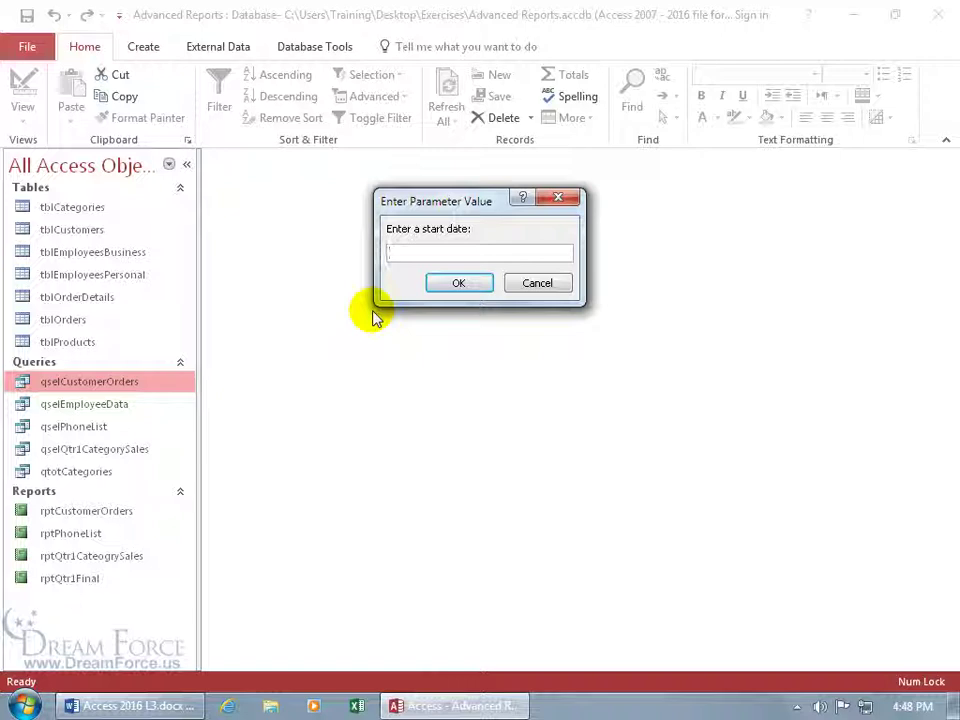
left_click(560, 284)
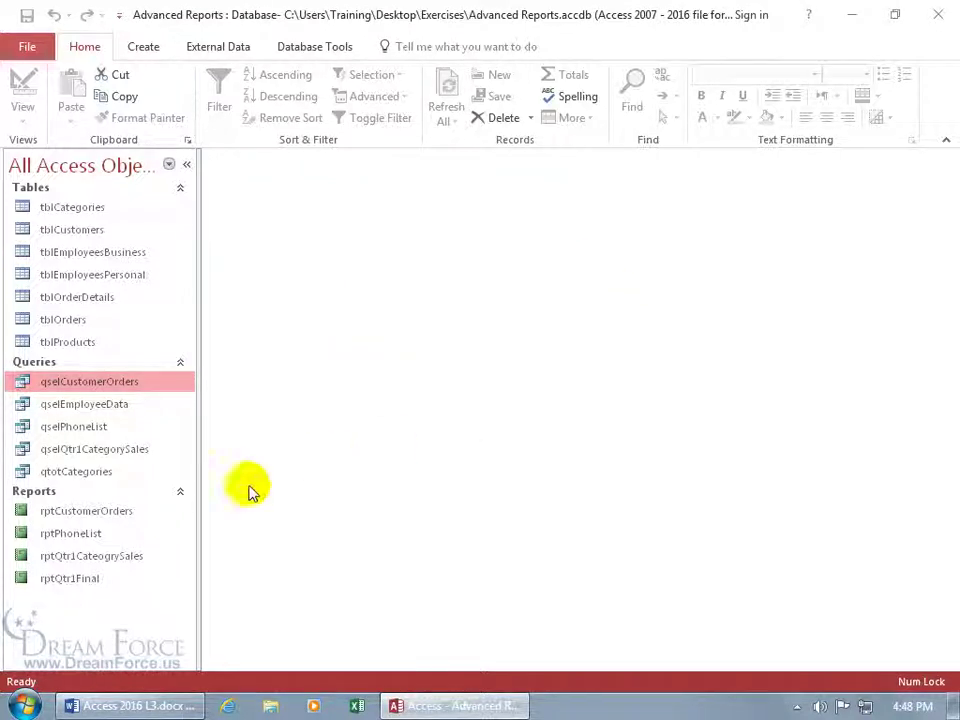
Step: Preview rptCustomerOrders for 1/1/08–3/31/08 and customer 'camp spruce', magnified to full size
left_click(125, 512)
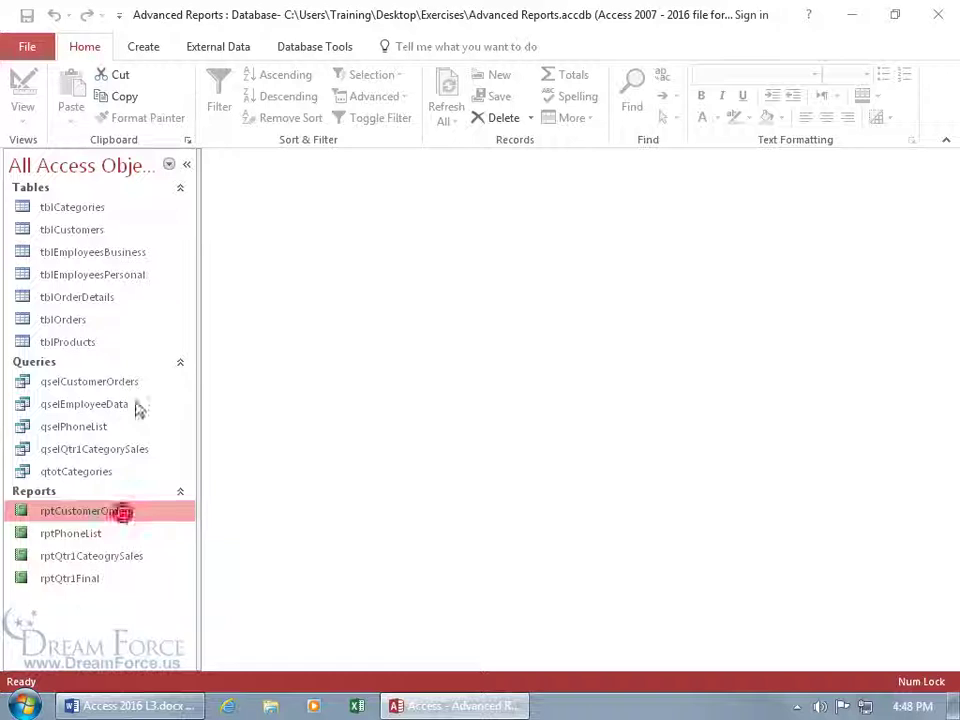
double_click(118, 518)
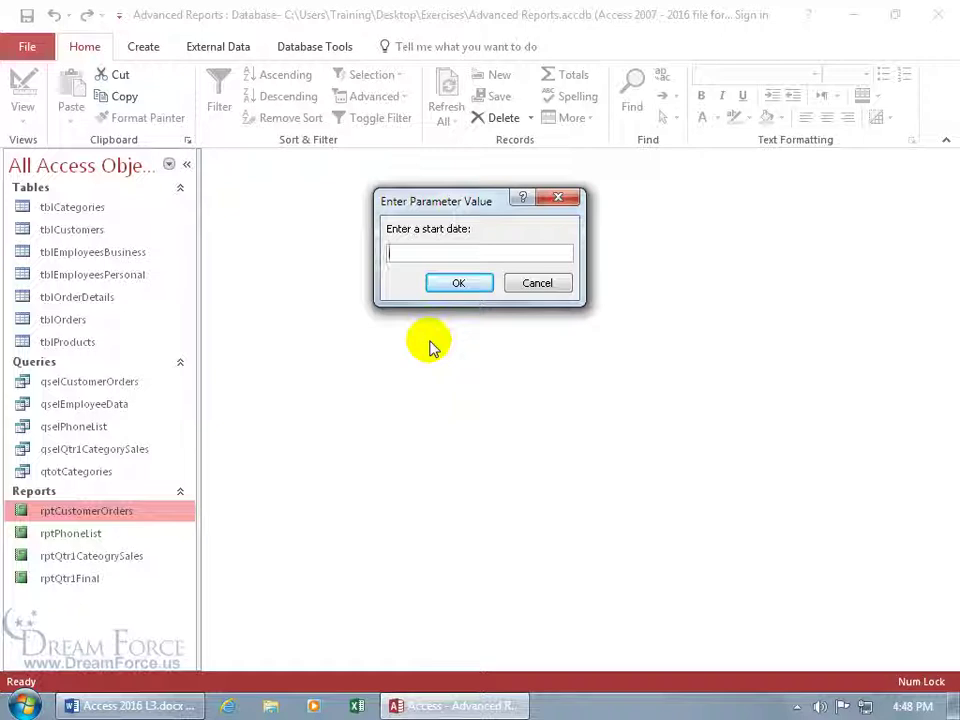
type("1/1/08")
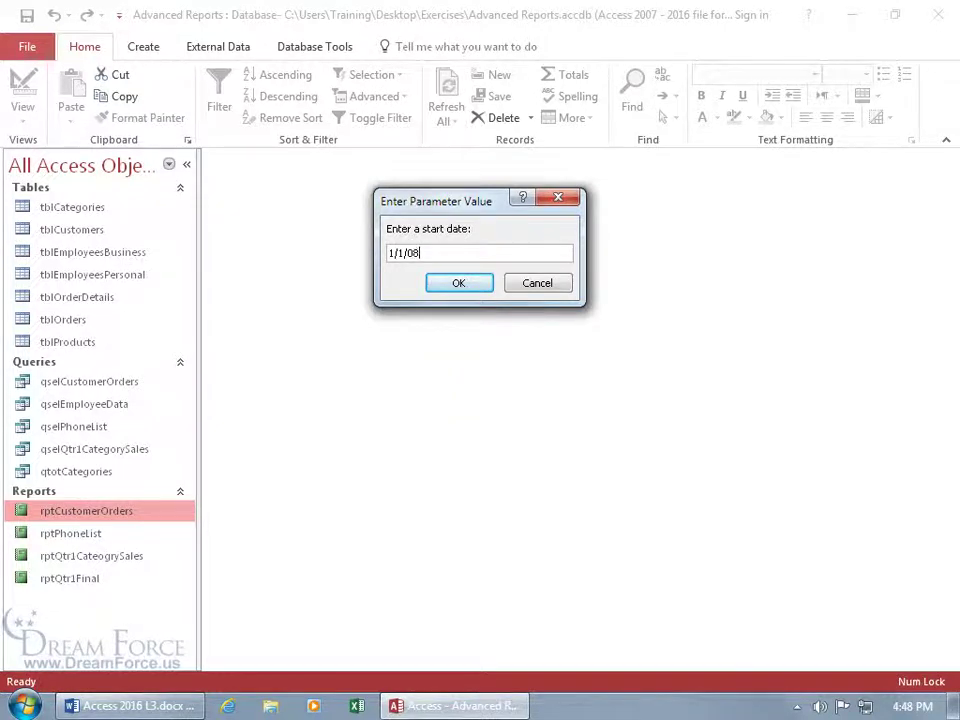
key("Return")
type("3/31")
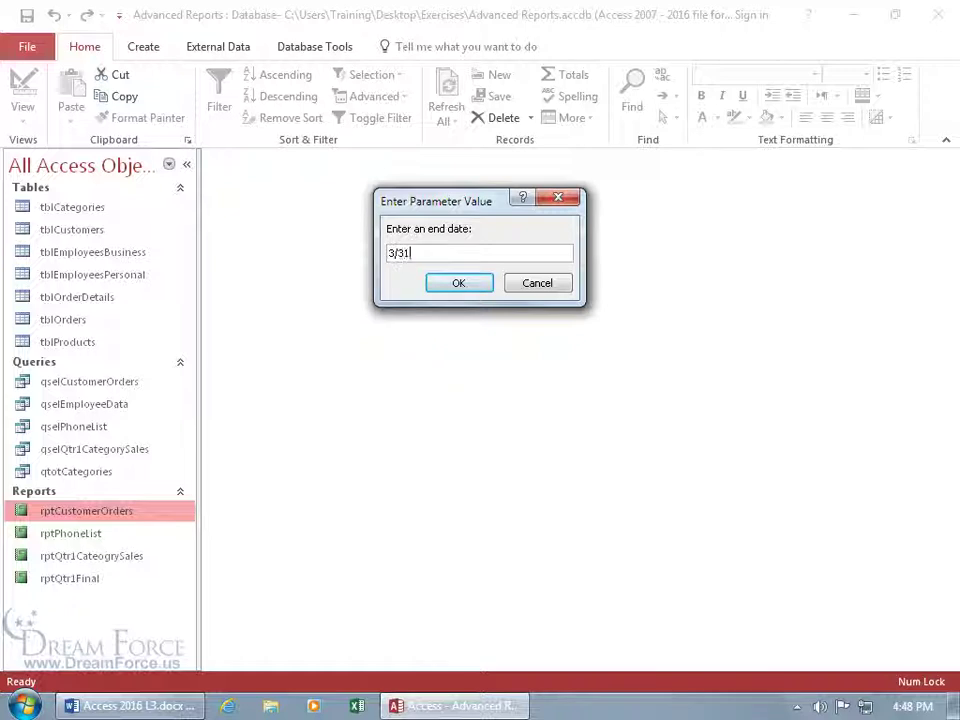
type("/08")
key("Return")
type("ca")
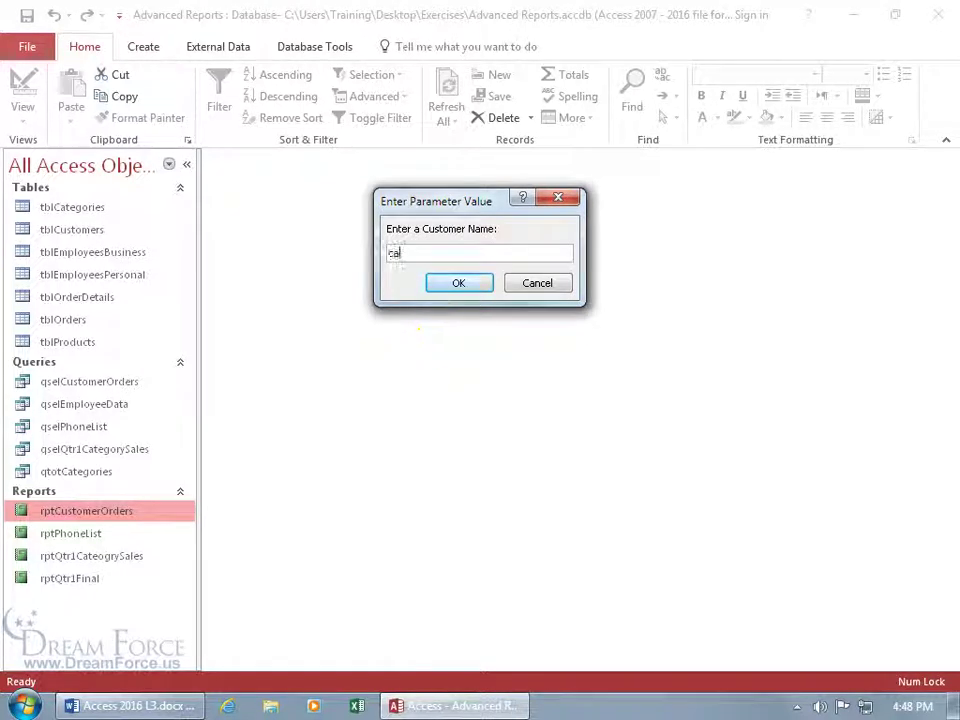
type("mp spruce")
key("Return")
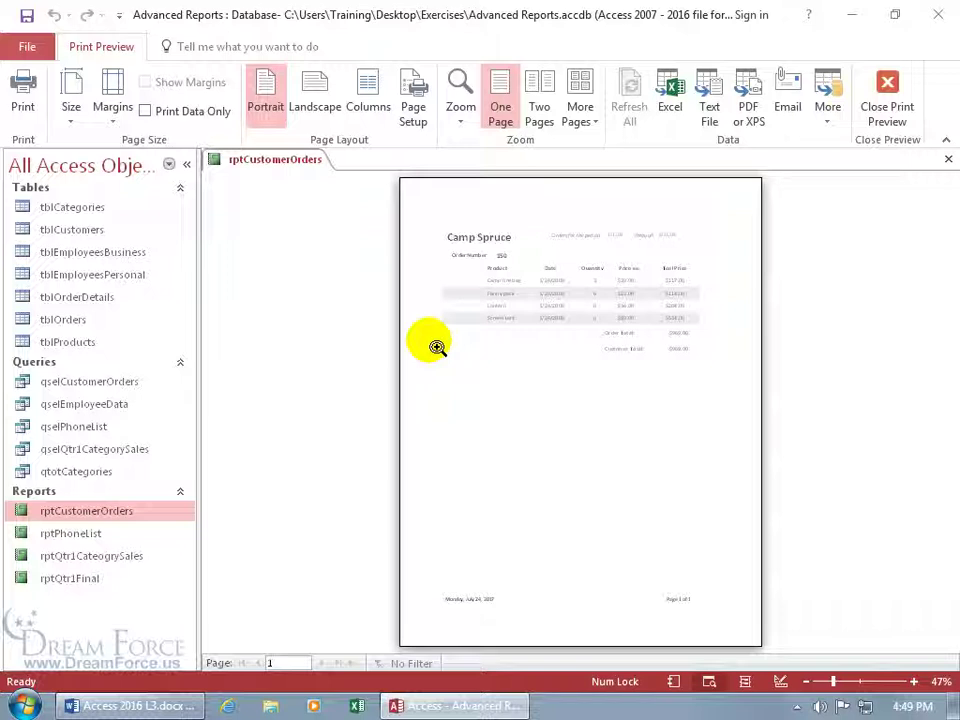
left_click(613, 243)
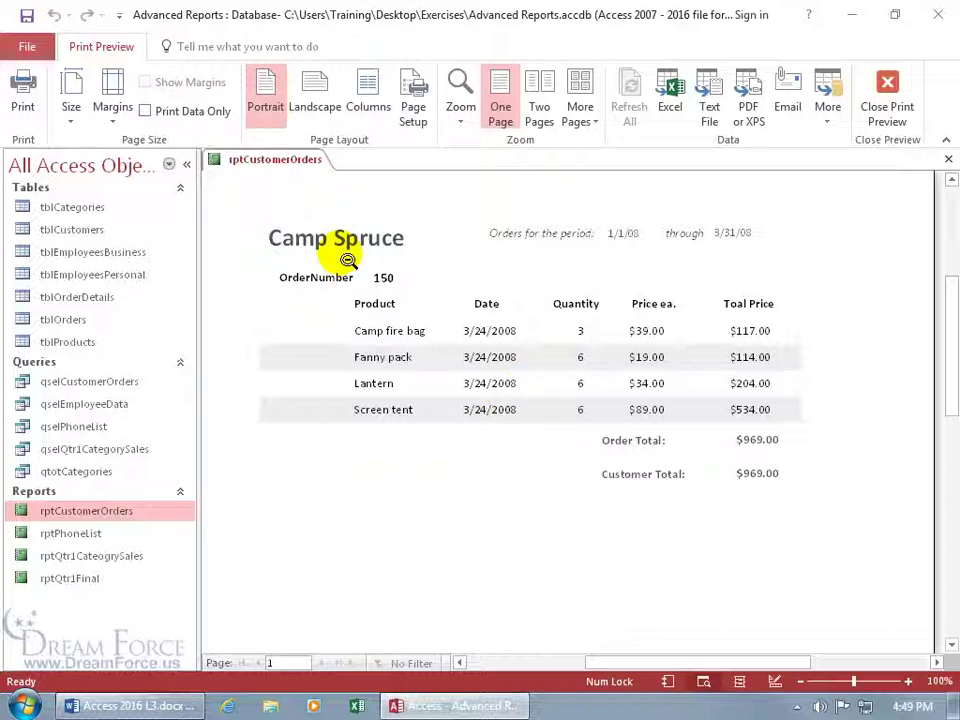
Step: Rerun rptCustomerOrders for 6/1/10–6/6/10 and 'camp spruce', showing an empty report
left_click(951, 162)
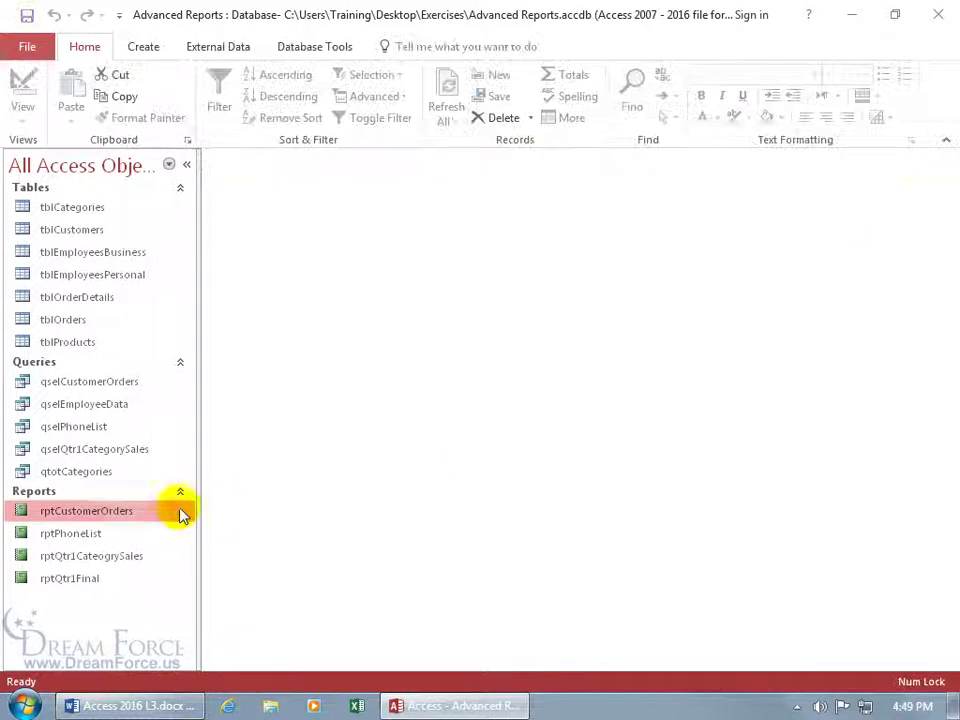
double_click(111, 511)
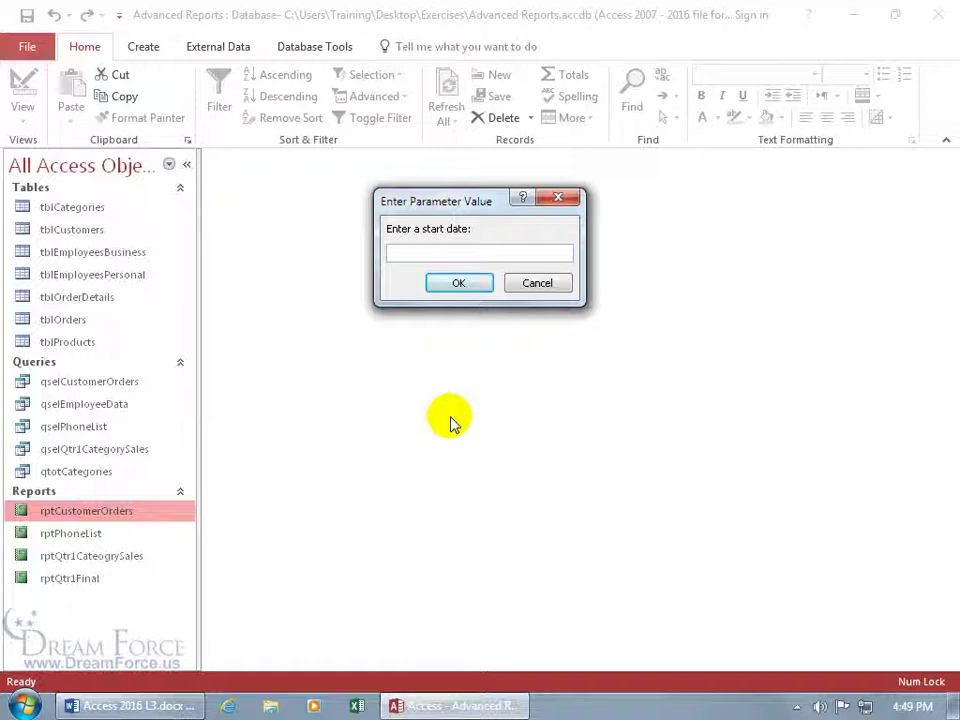
type("6/1/10")
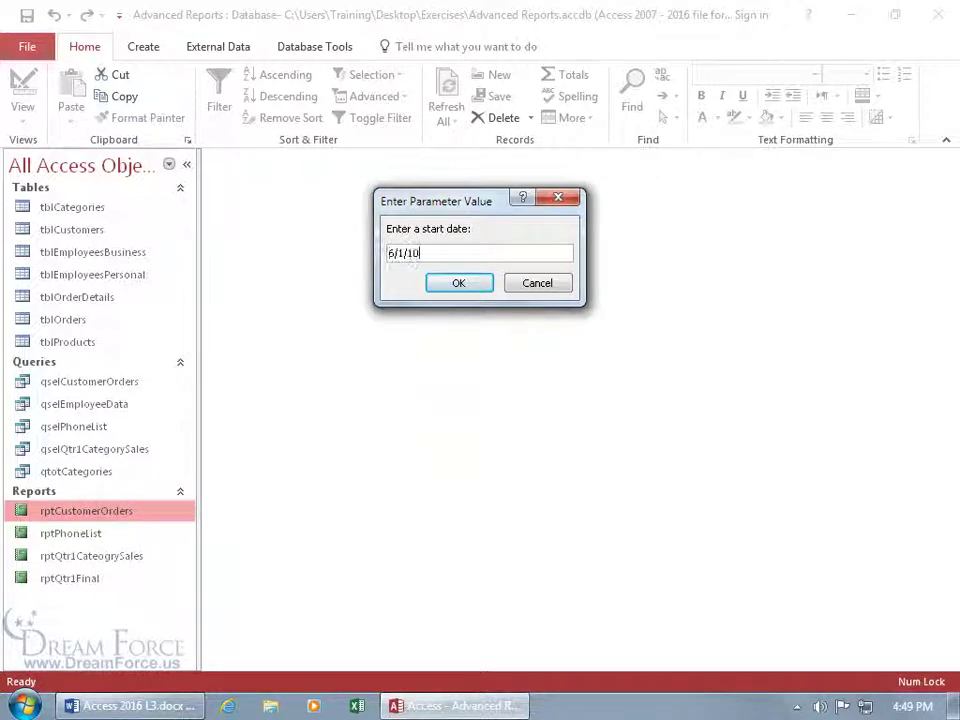
key("Return")
type("6/6/10")
key("Return")
type("camp spruce")
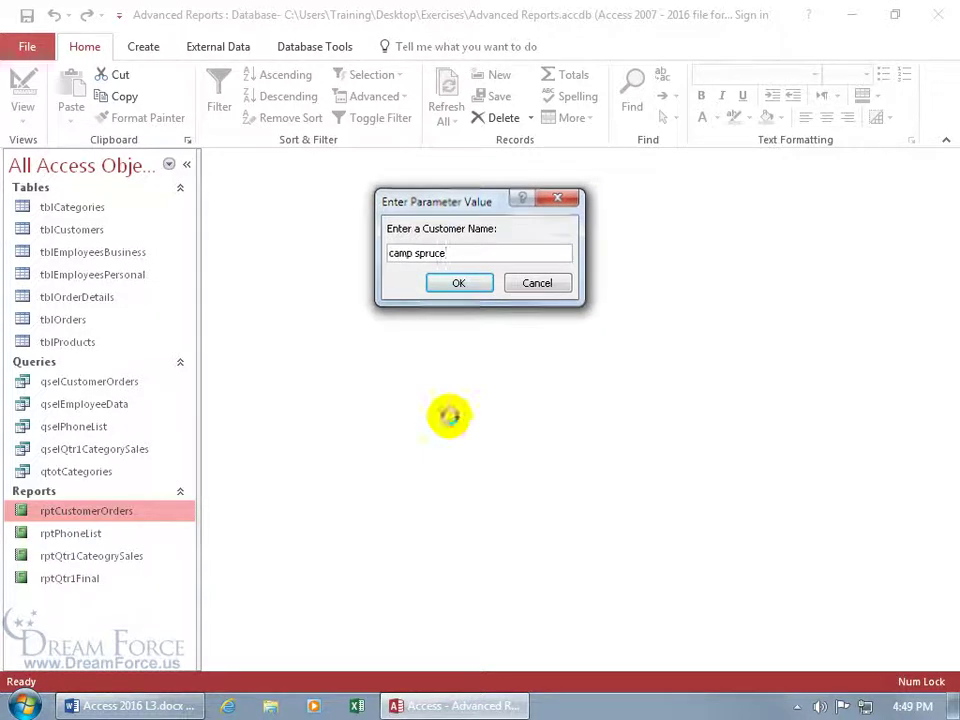
key("Return")
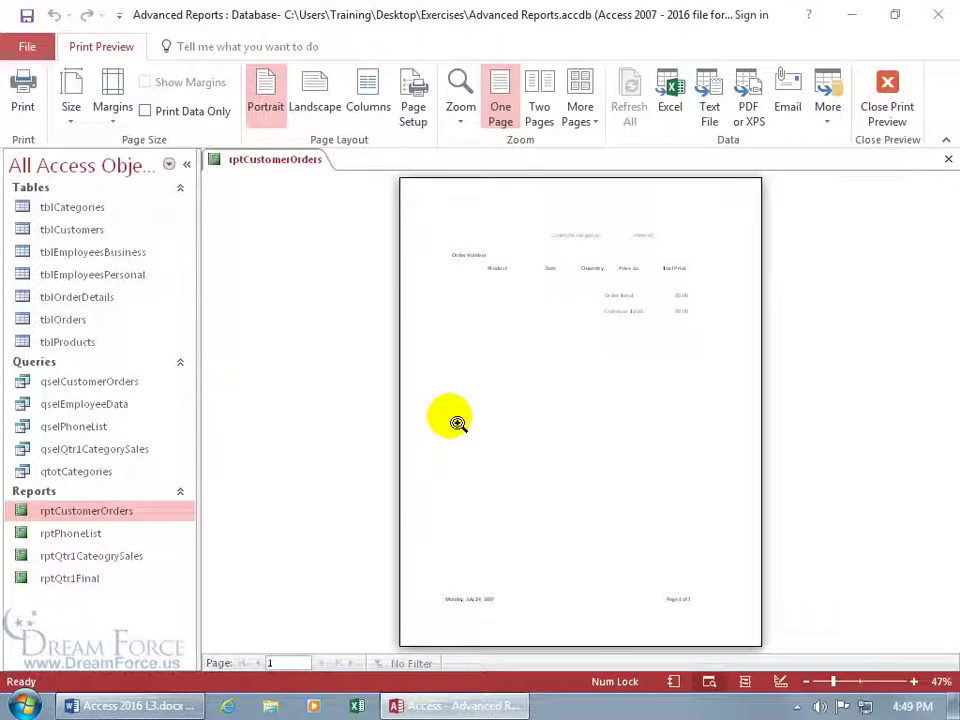
left_click(636, 278)
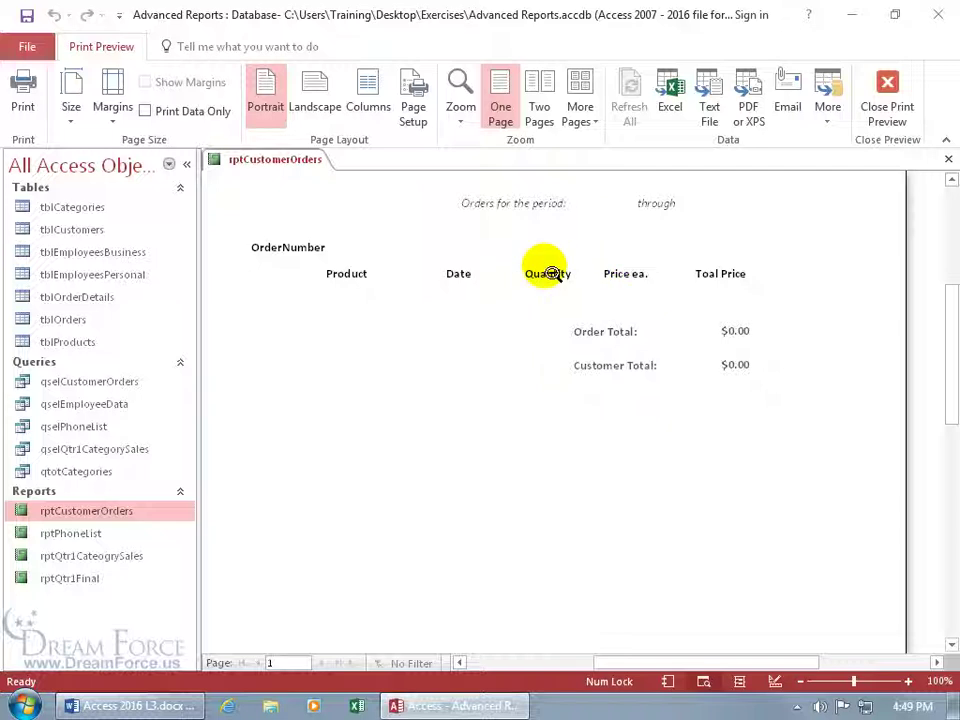
Step: Open rptCustomerOrders in Design View with the report's On No Data property selected
left_click(892, 100)
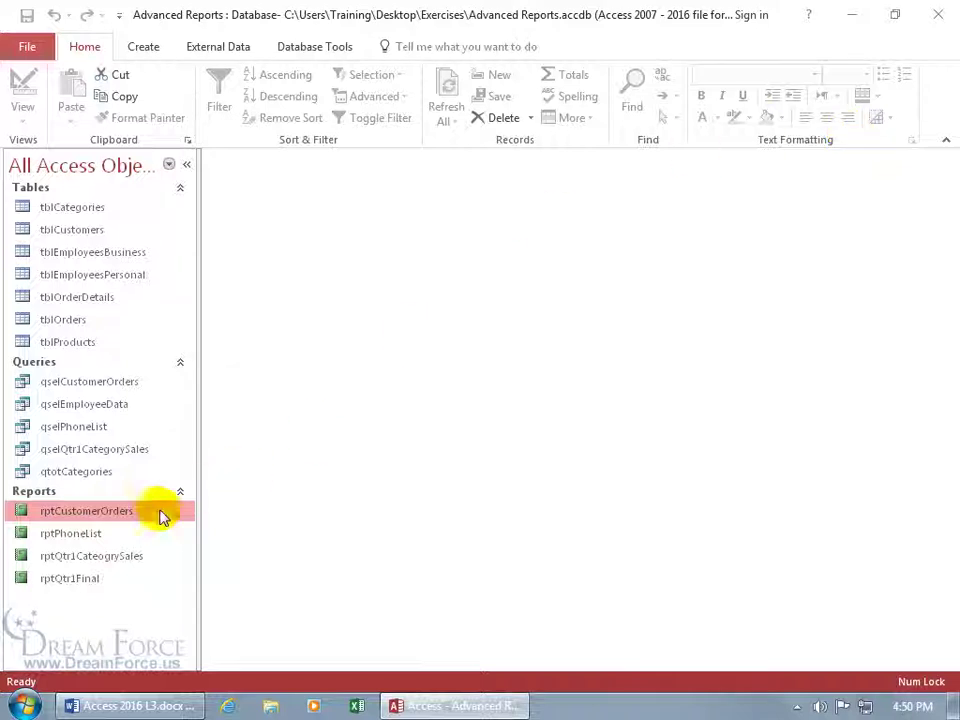
right_click(103, 511)
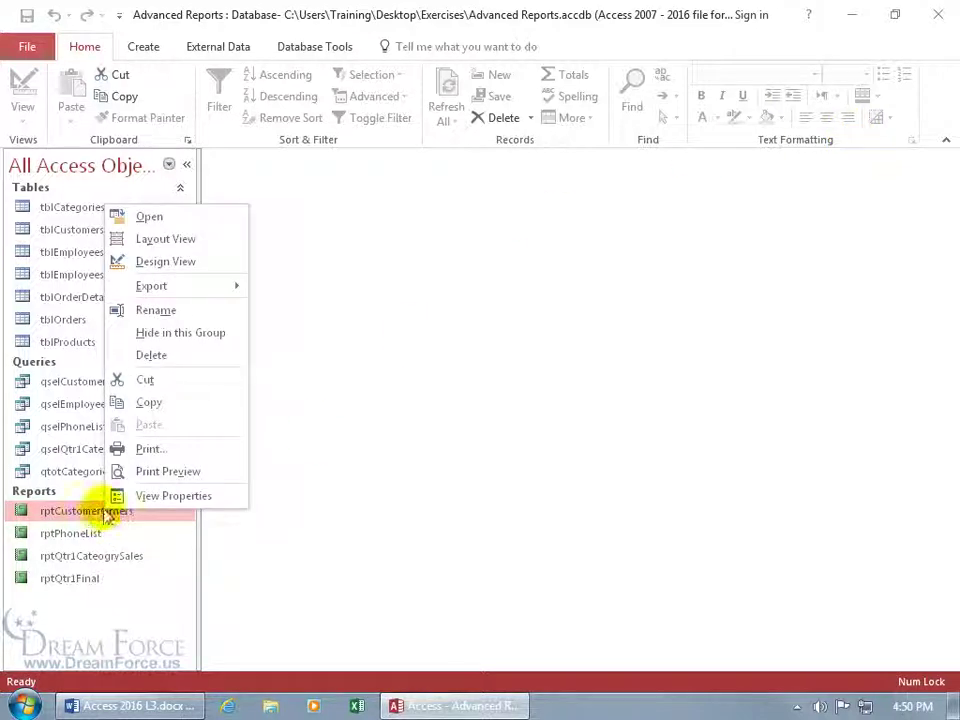
left_click(217, 263)
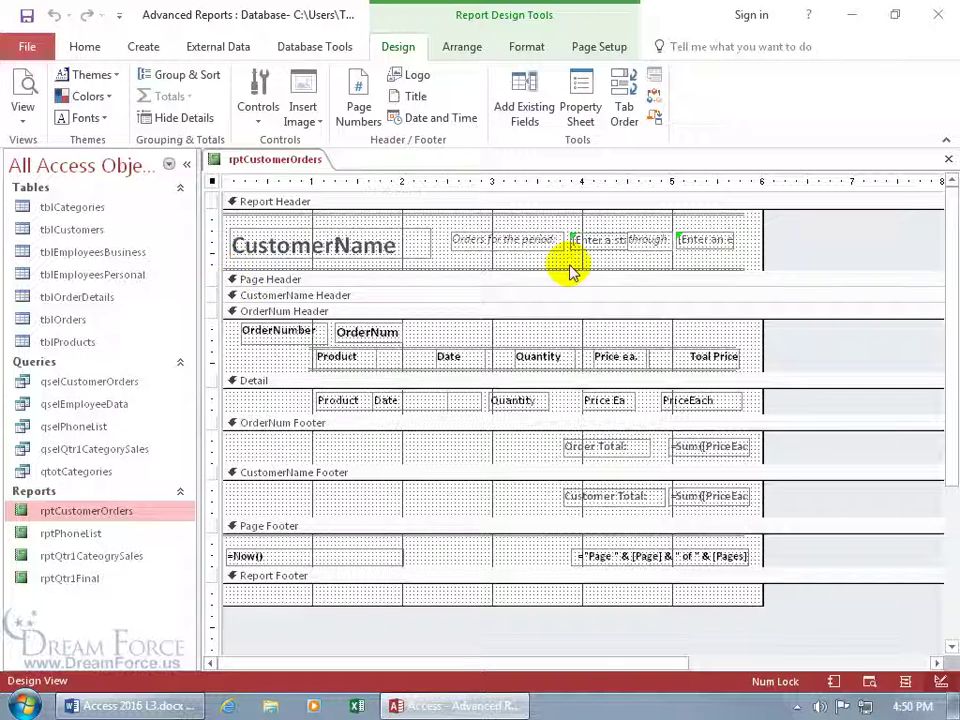
double_click(821, 249)
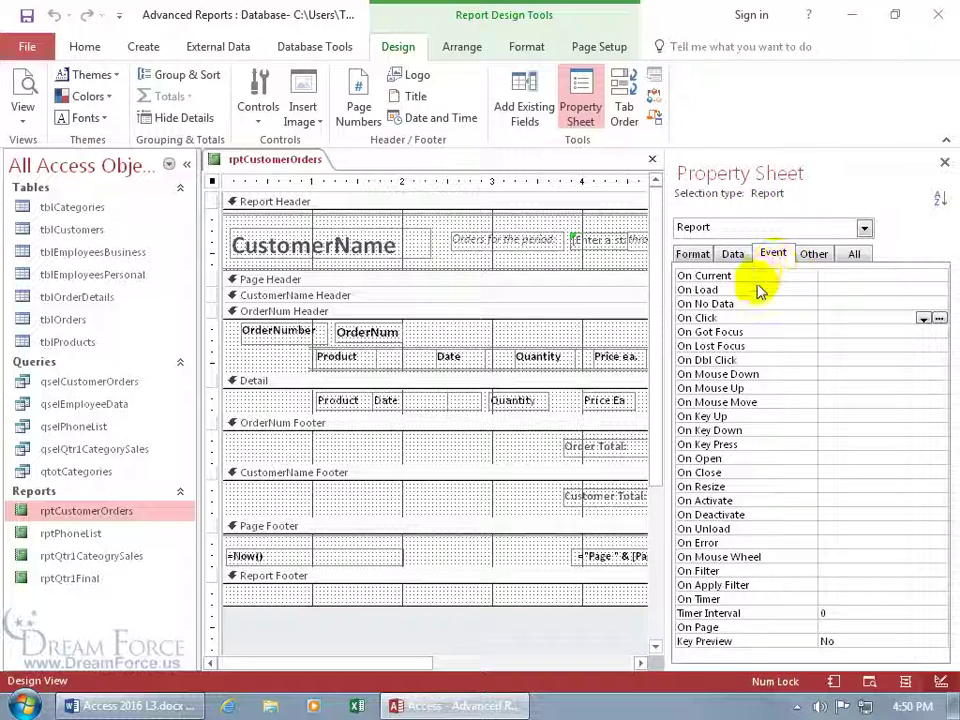
left_click(831, 304)
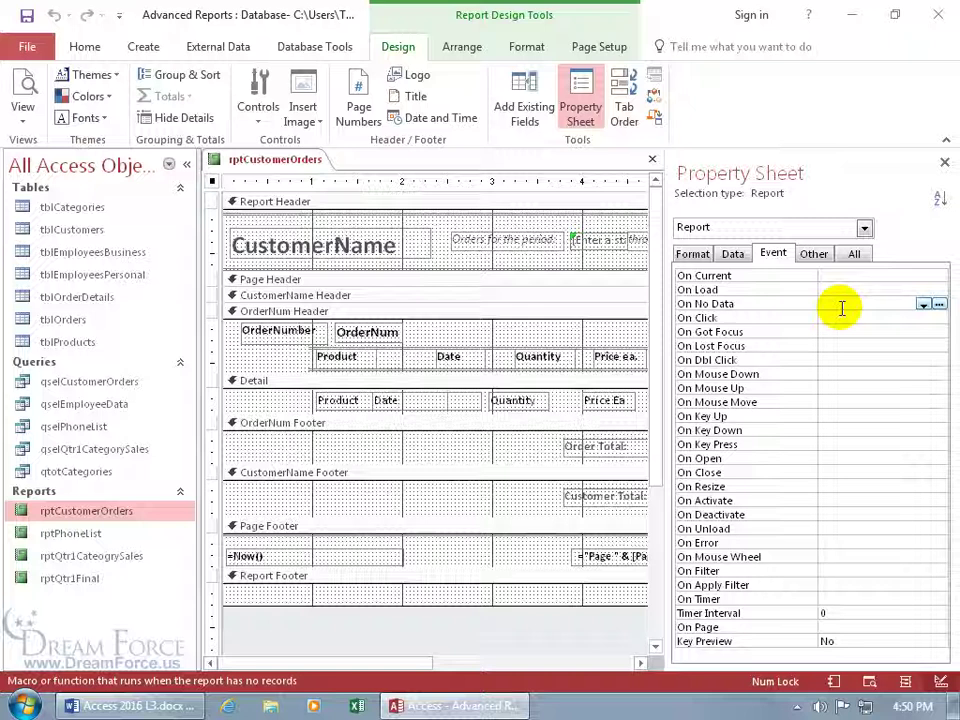
Step: Build an embedded macro for On No Data and add a MessageBox action
left_click(939, 304)
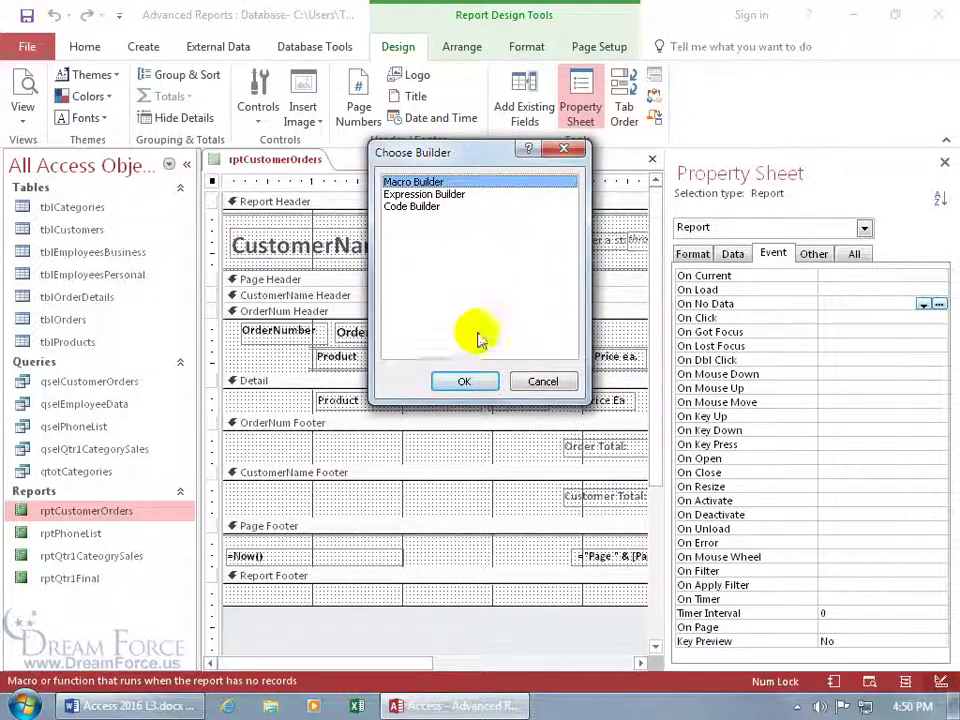
left_click(470, 383)
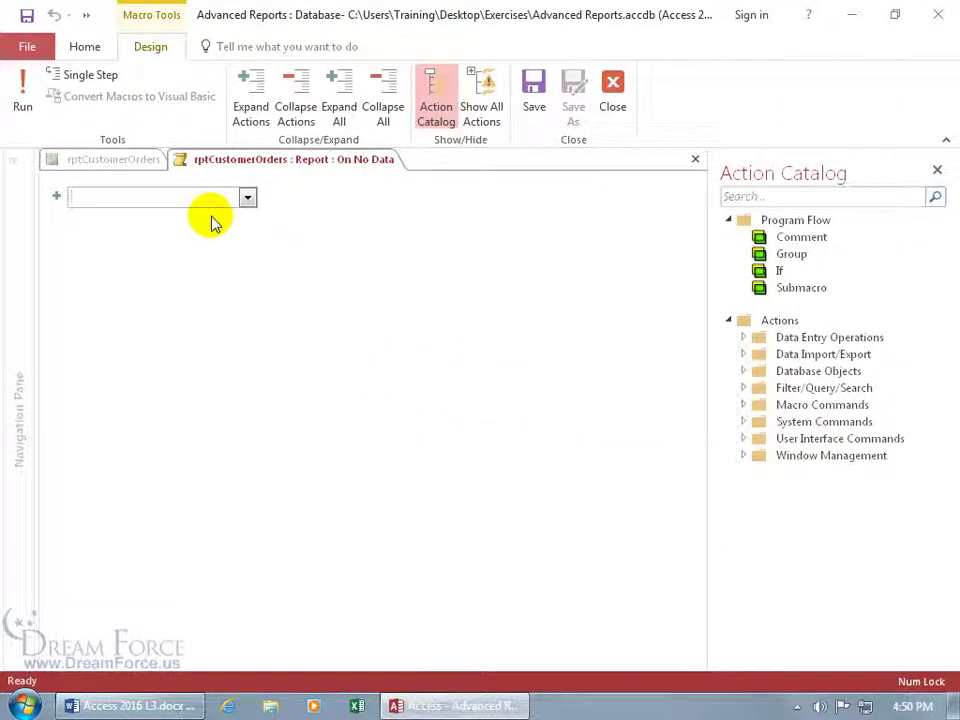
type("MessageBox")
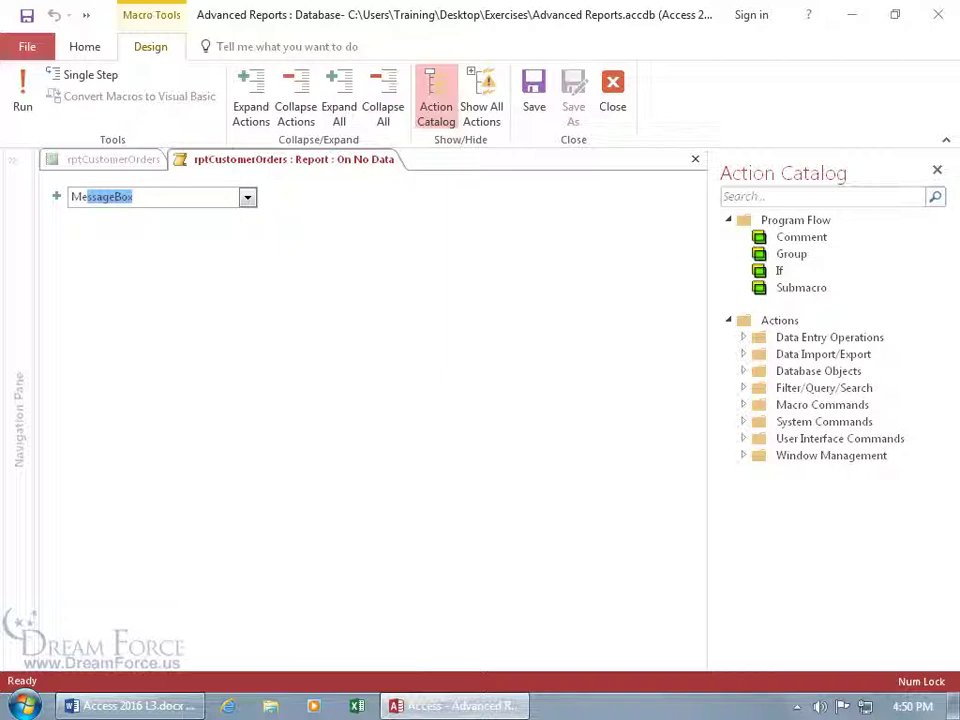
key("Return")
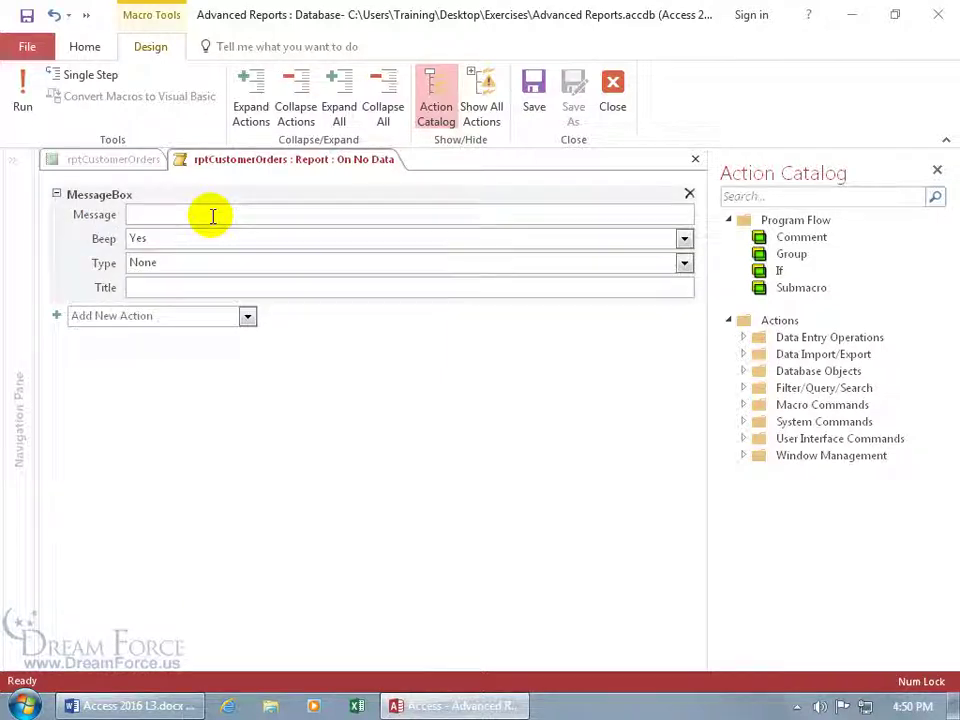
Step: Set the message to 'No orders during specified period', type Information, title 'Sales'
type("No orders during specified period")
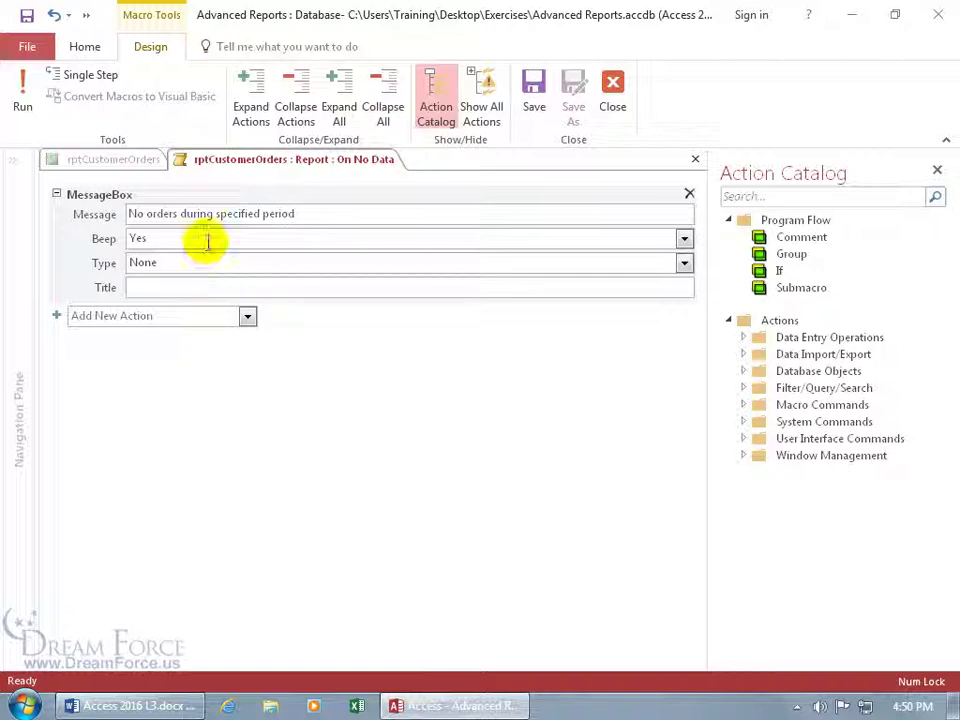
left_click(684, 263)
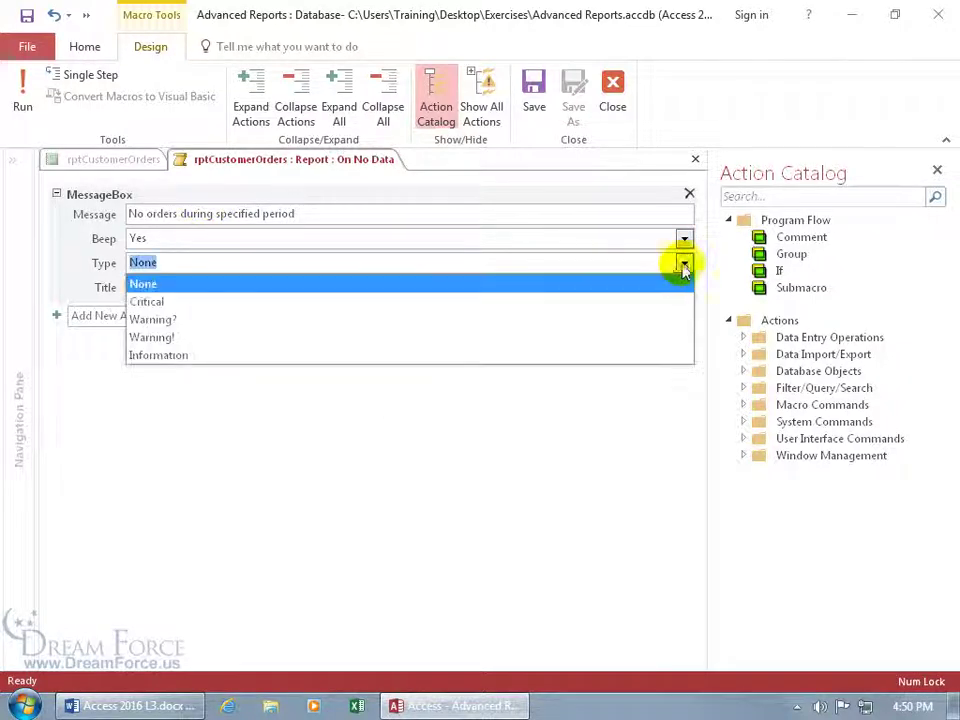
left_click(477, 355)
left_click(258, 286)
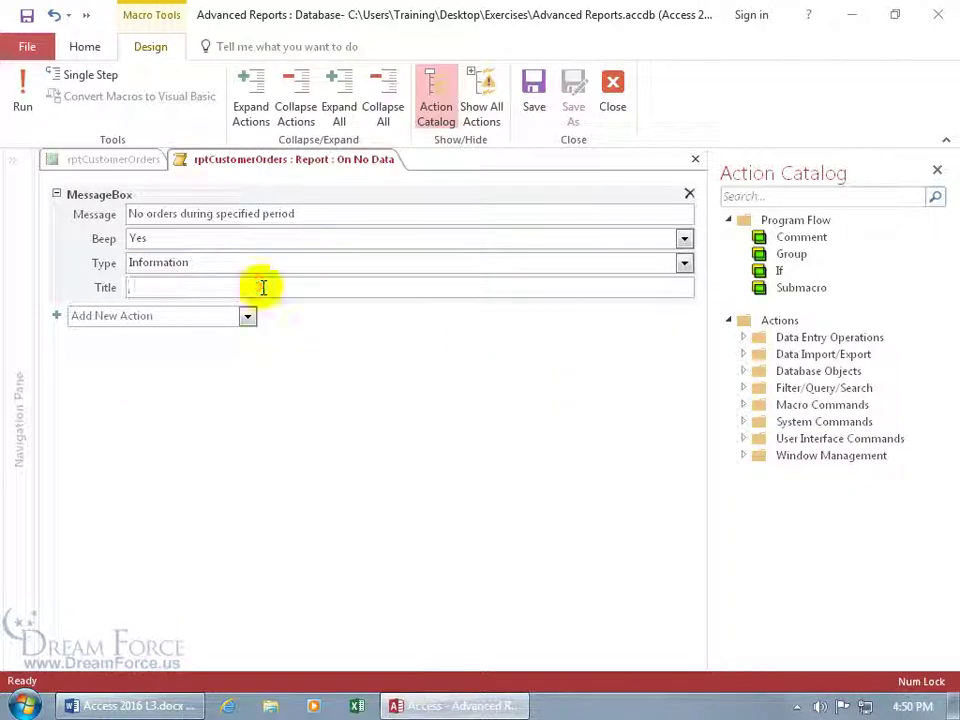
type("Sales")
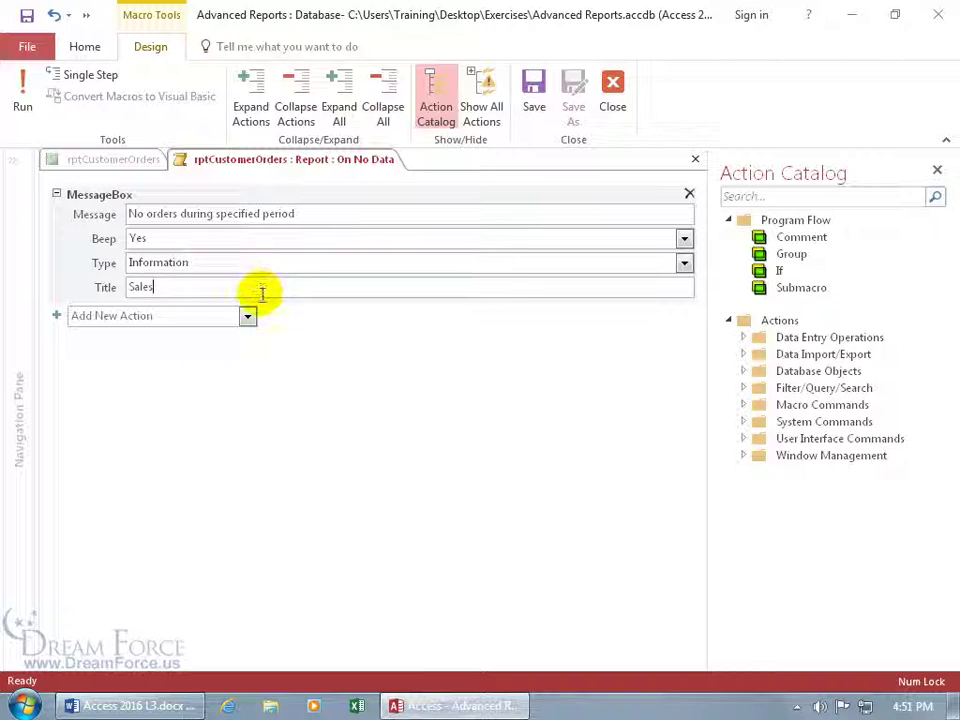
left_click(206, 315)
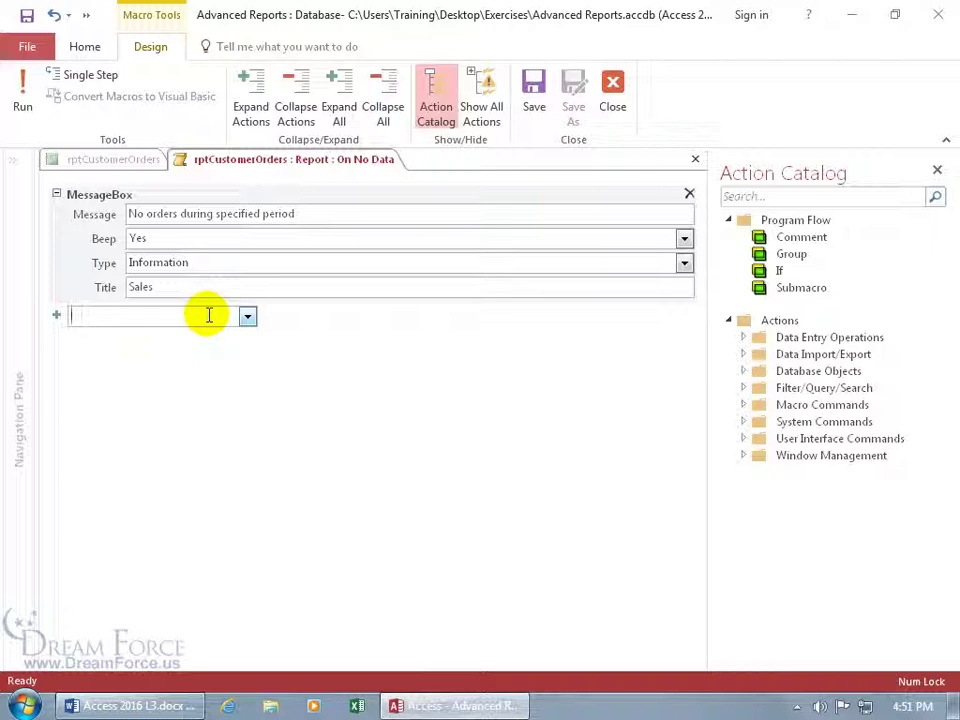
Step: Add a CancelEvent action with a comment above it explaining the report is cancelled without data
type("CancelEvent")
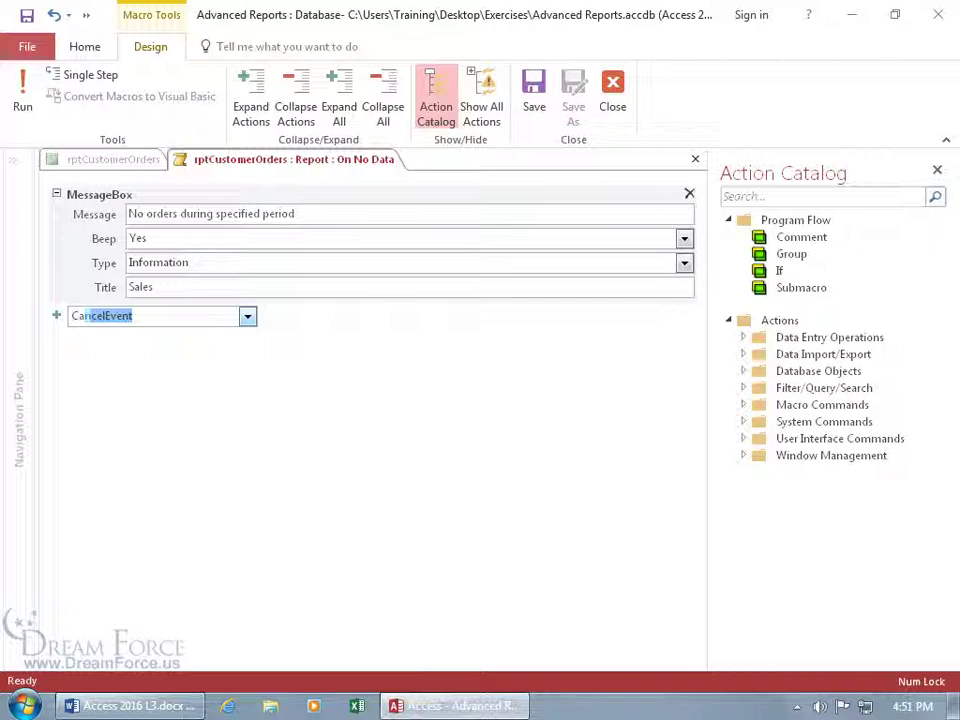
key("Return")
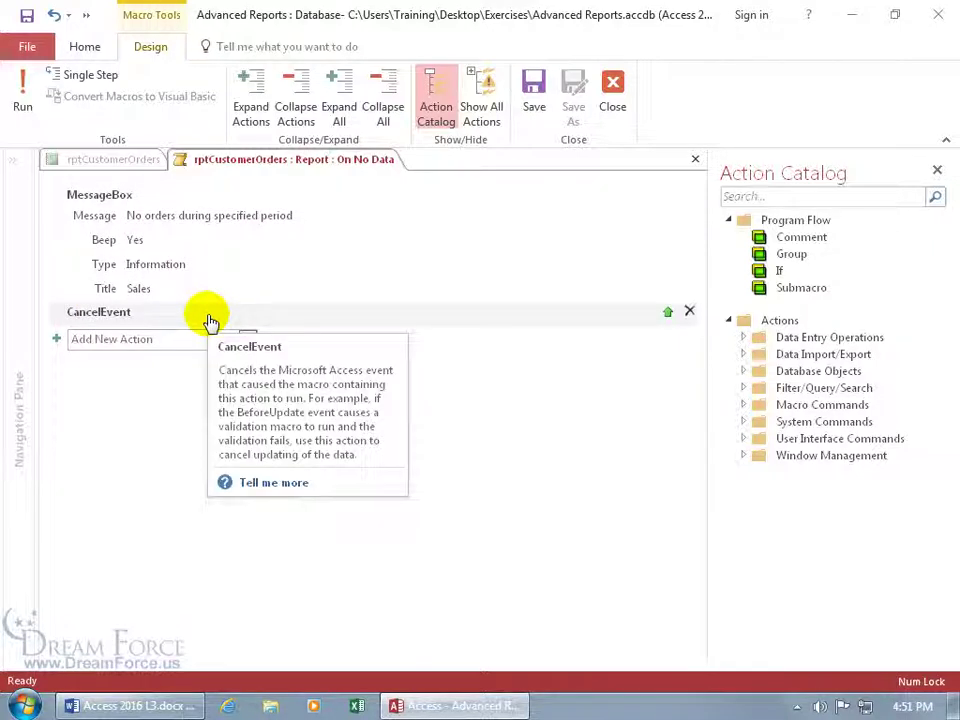
left_click(143, 337)
type("Comment")
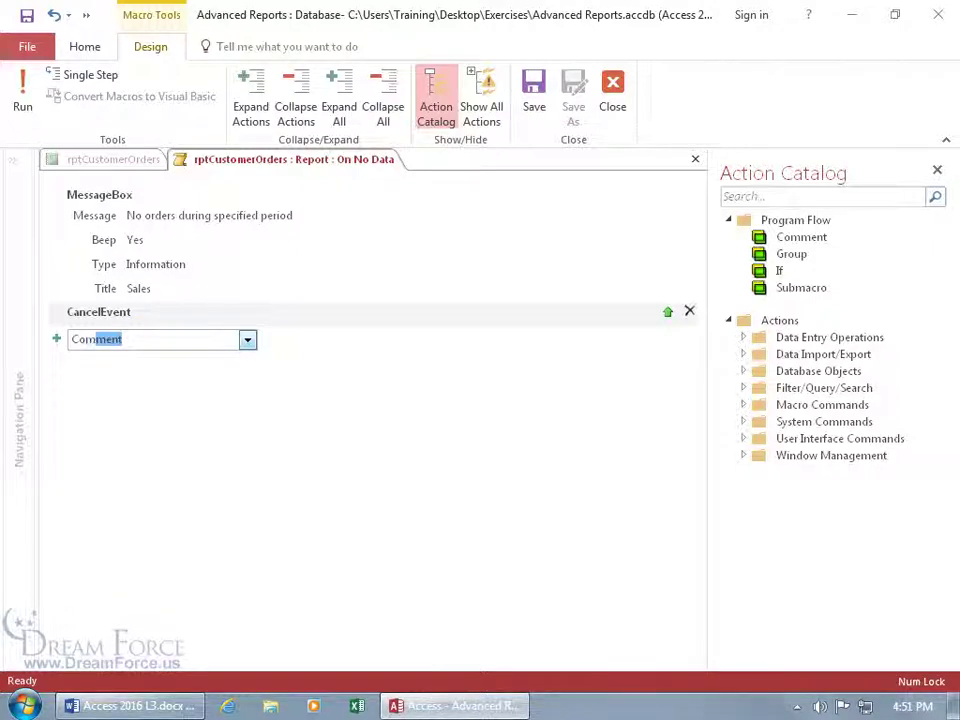
key("Return")
type("Do")
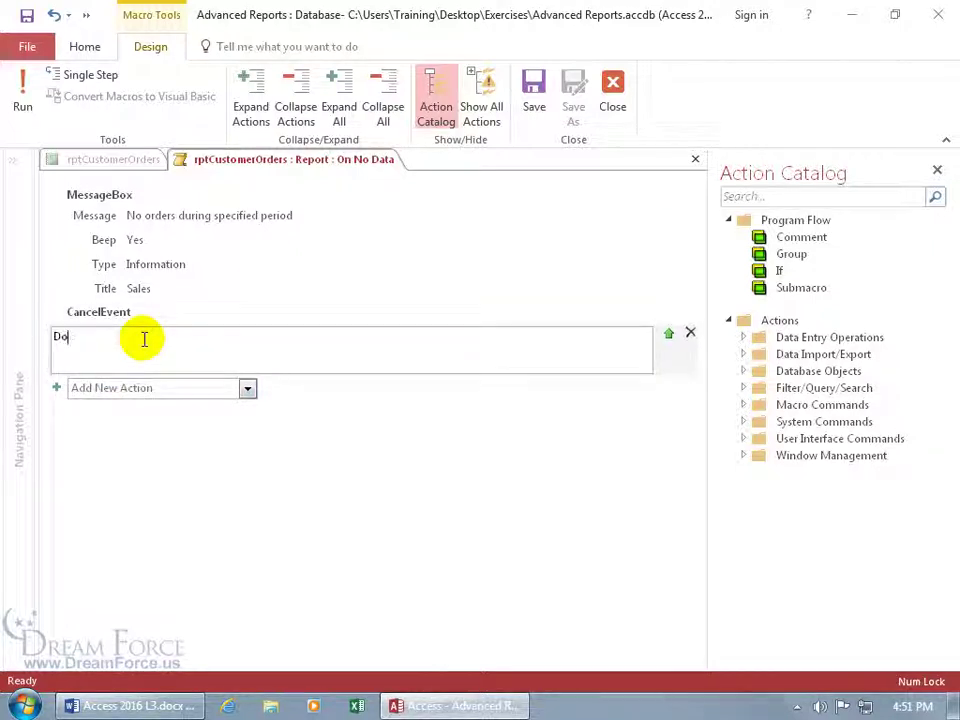
type("n't generate report if there's no data i.e. on load to cancel event.")
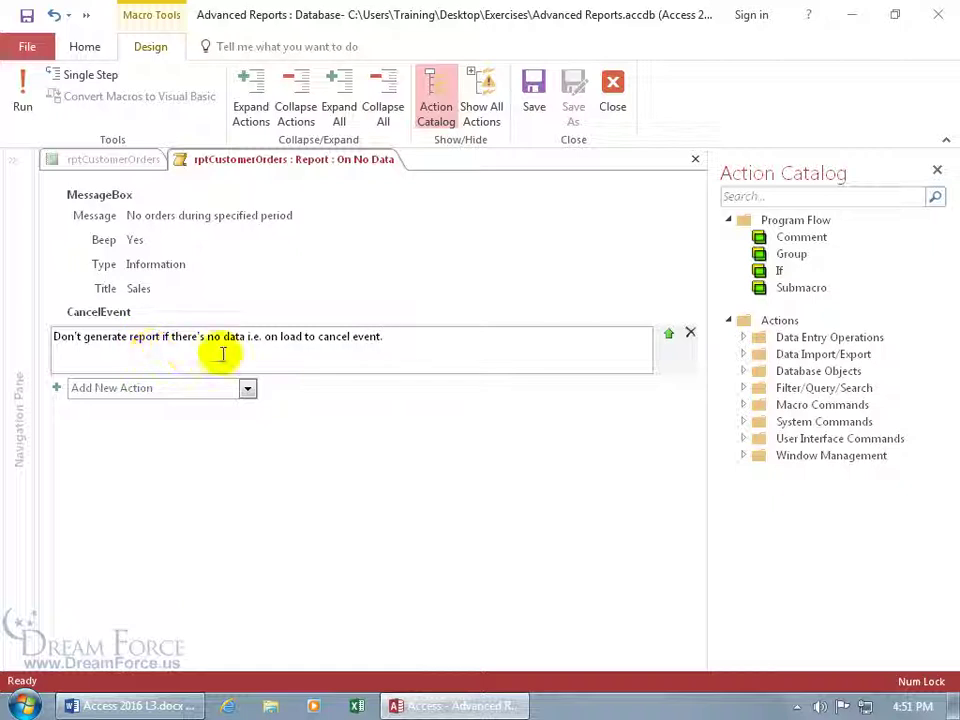
left_click(669, 333)
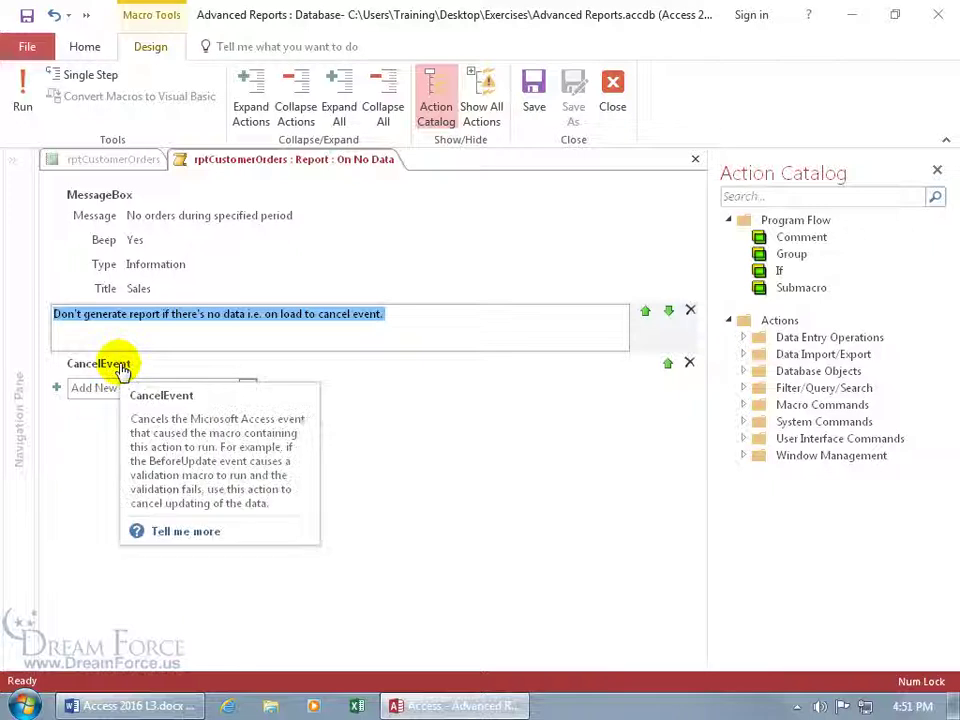
Step: Add the comment 'Message to user that there's no data.' above the MessageBox action
left_click(95, 388)
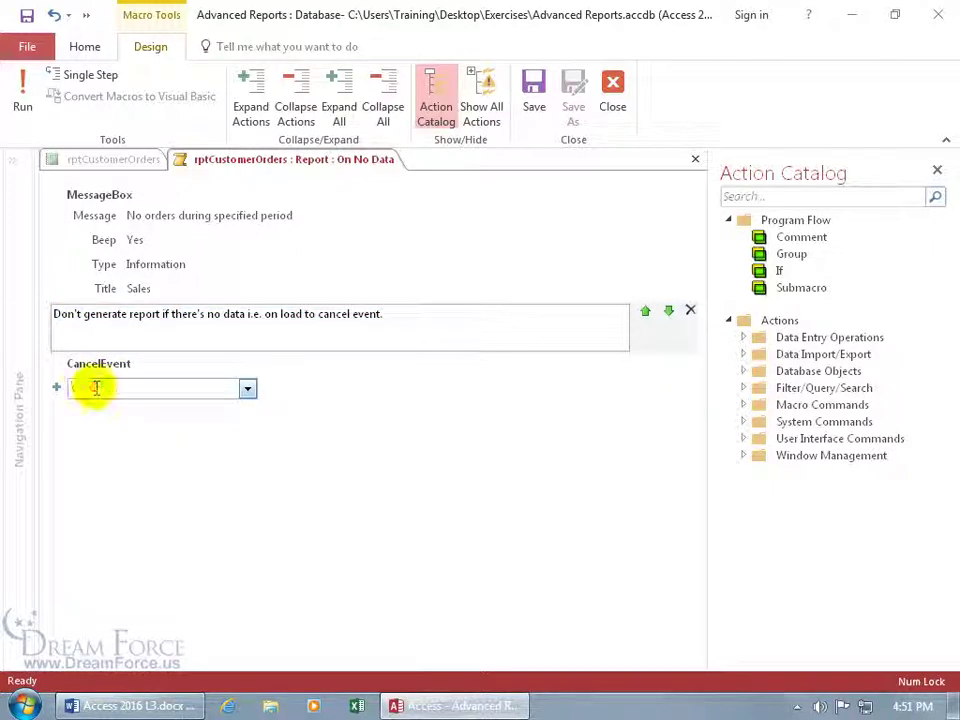
type("Comment")
key("Return")
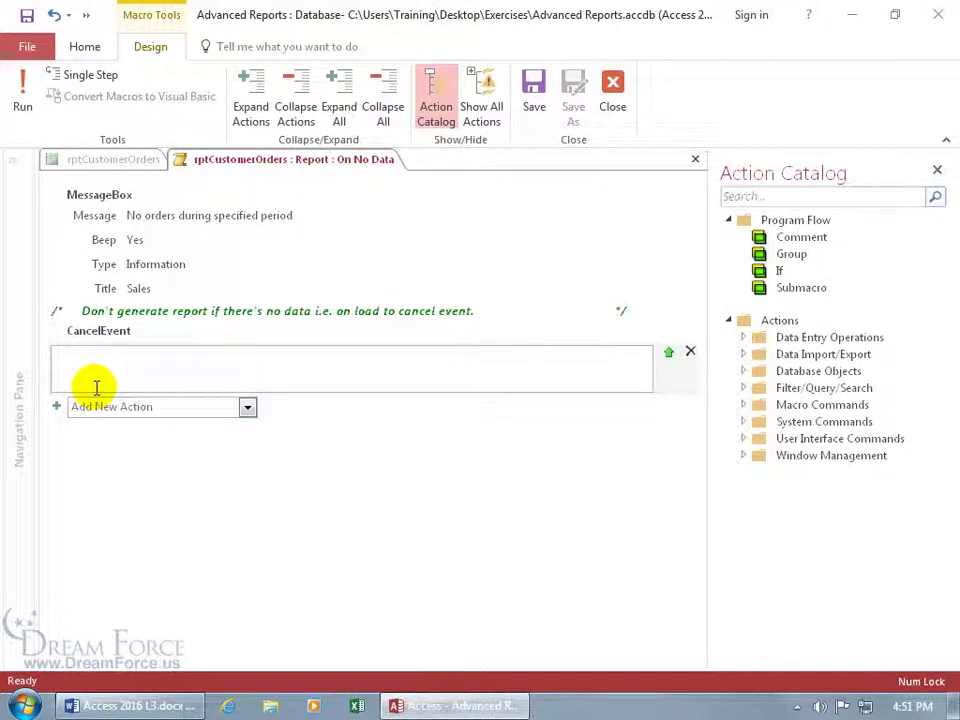
type("Message to user that there's no data.")
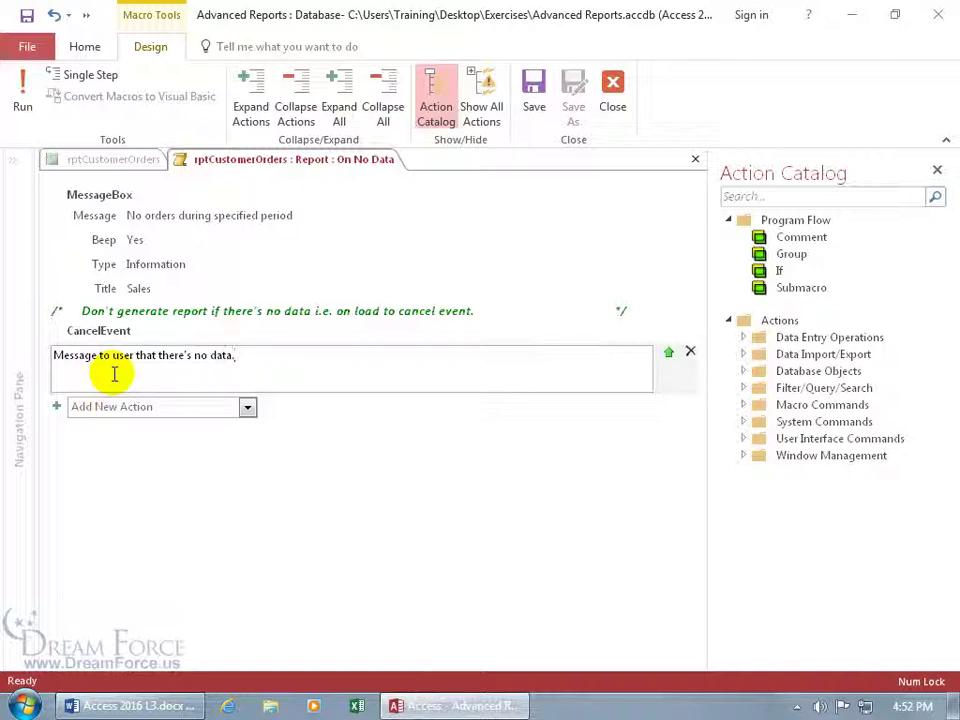
left_click_drag(668, 372, 638, 216)
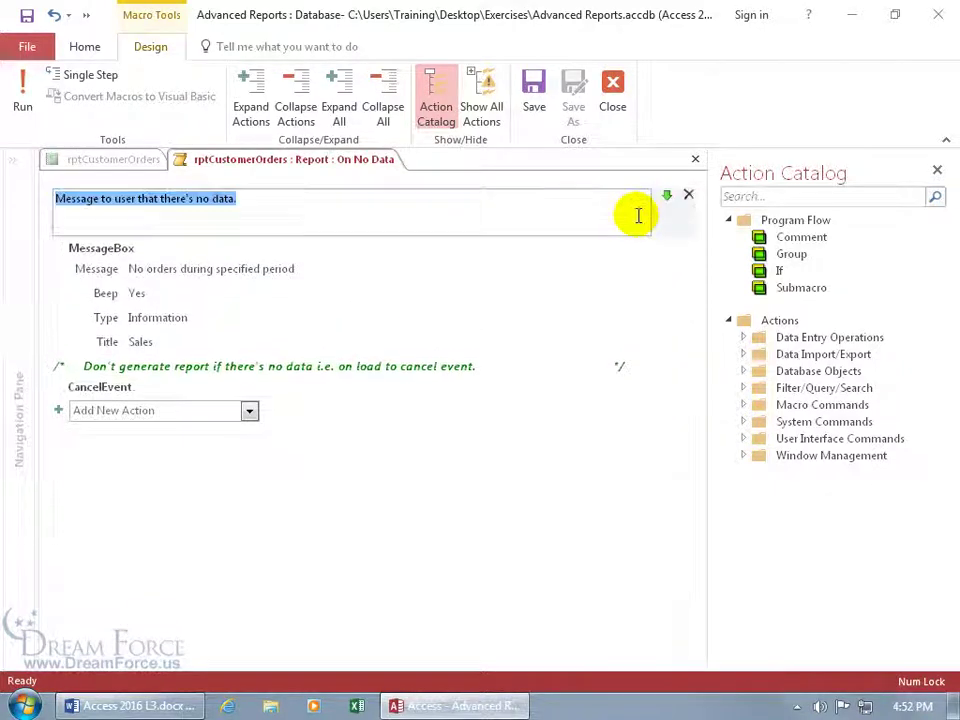
Step: Collapse all macro actions to single lines and close the On No Data macro
left_click(300, 504)
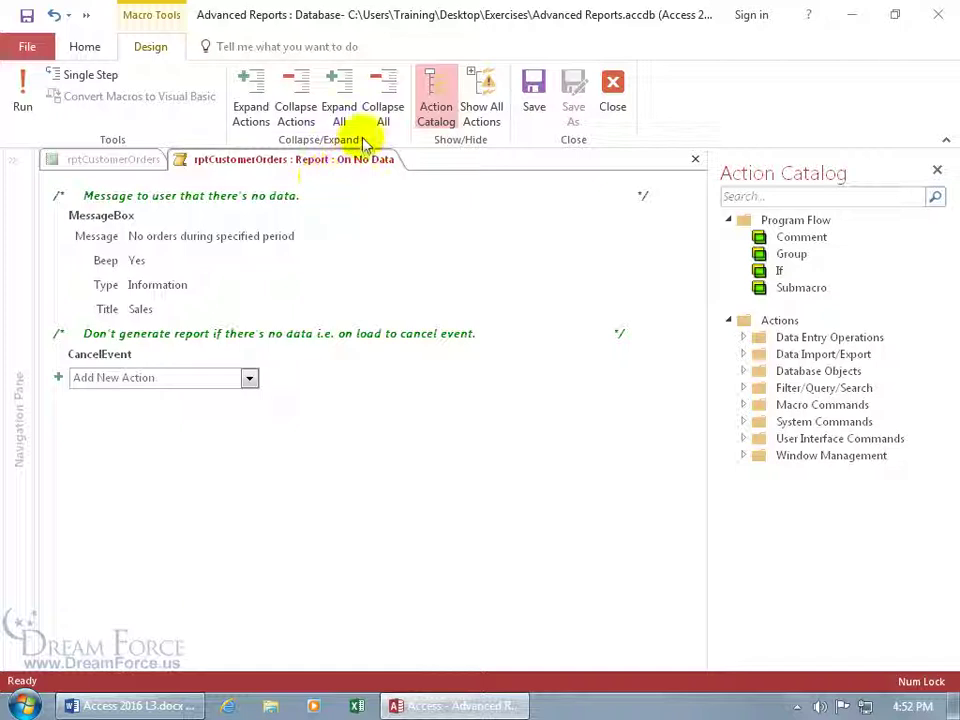
left_click(381, 104)
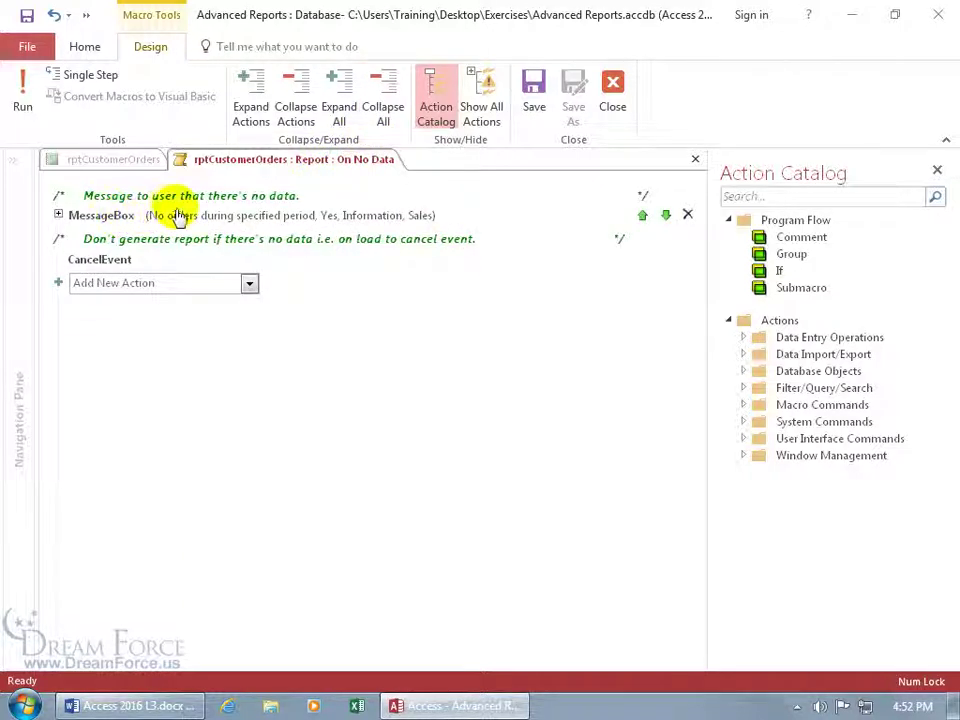
mouse_move(150, 221)
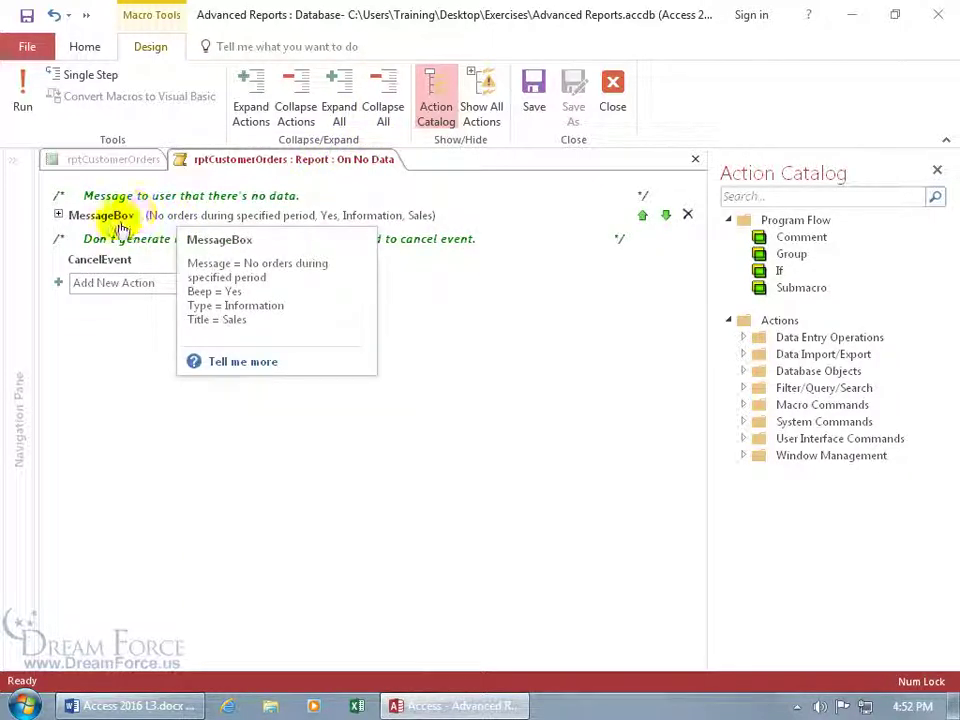
mouse_move(189, 259)
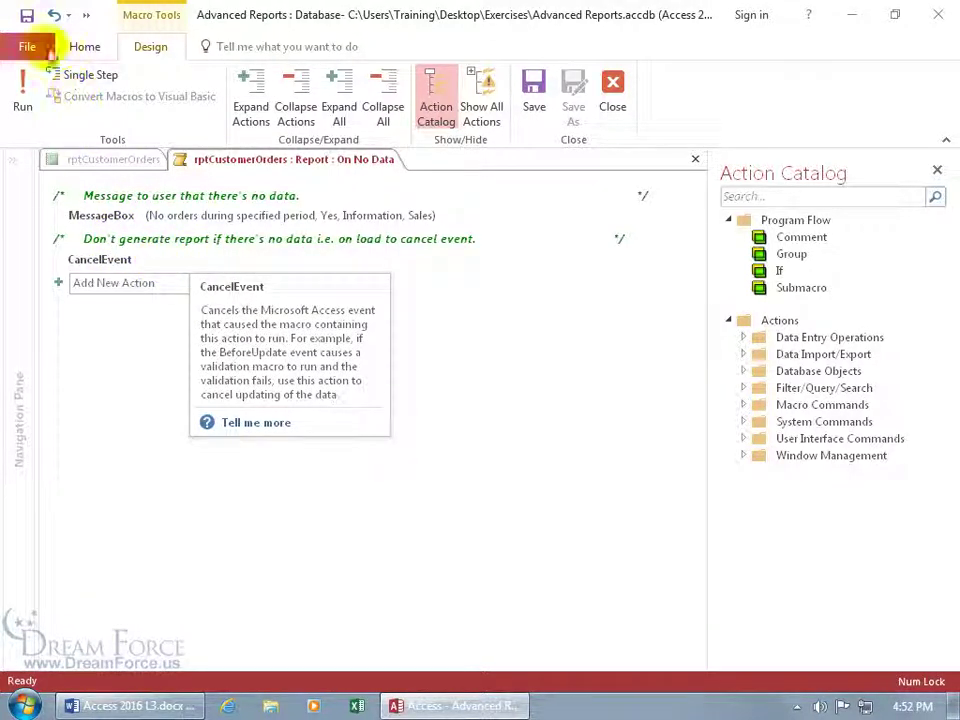
left_click(696, 160)
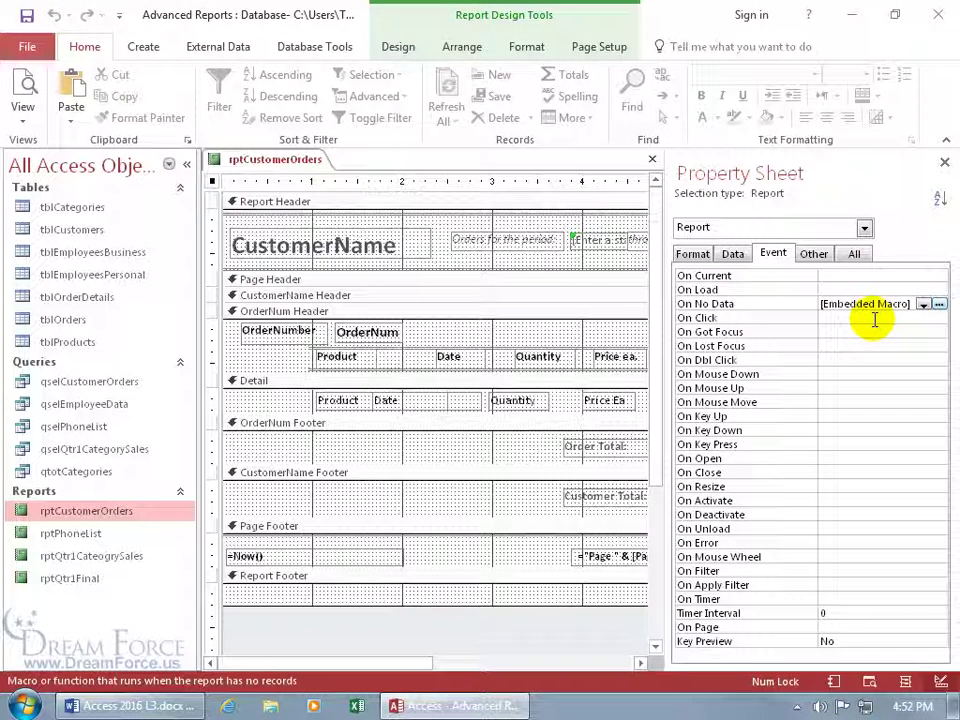
Step: Save the report and open it in Print Preview
left_click(25, 16)
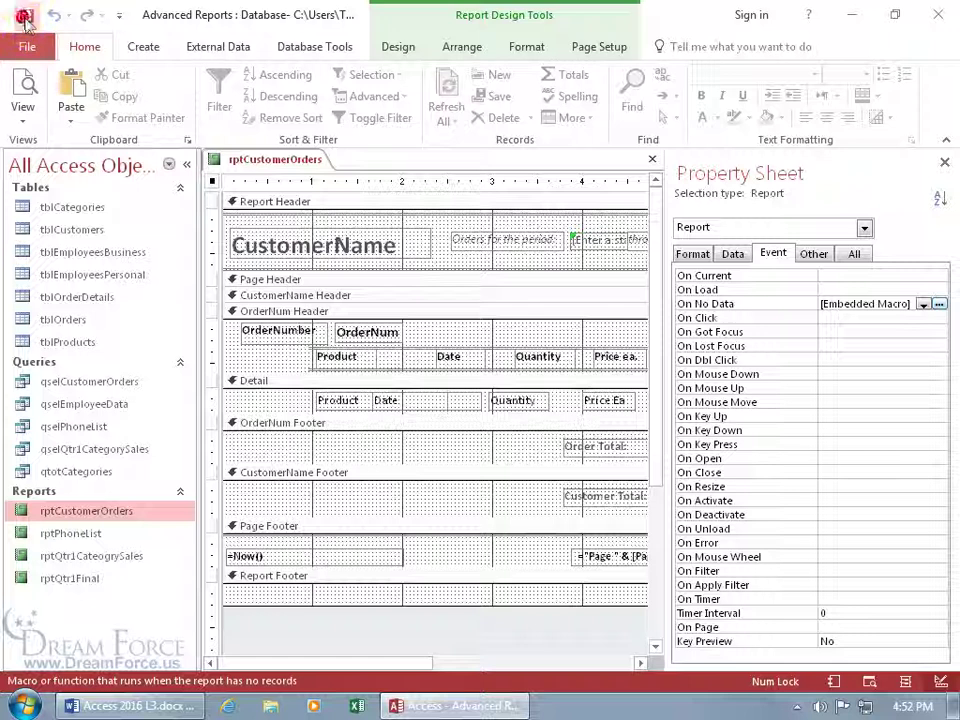
right_click(250, 162)
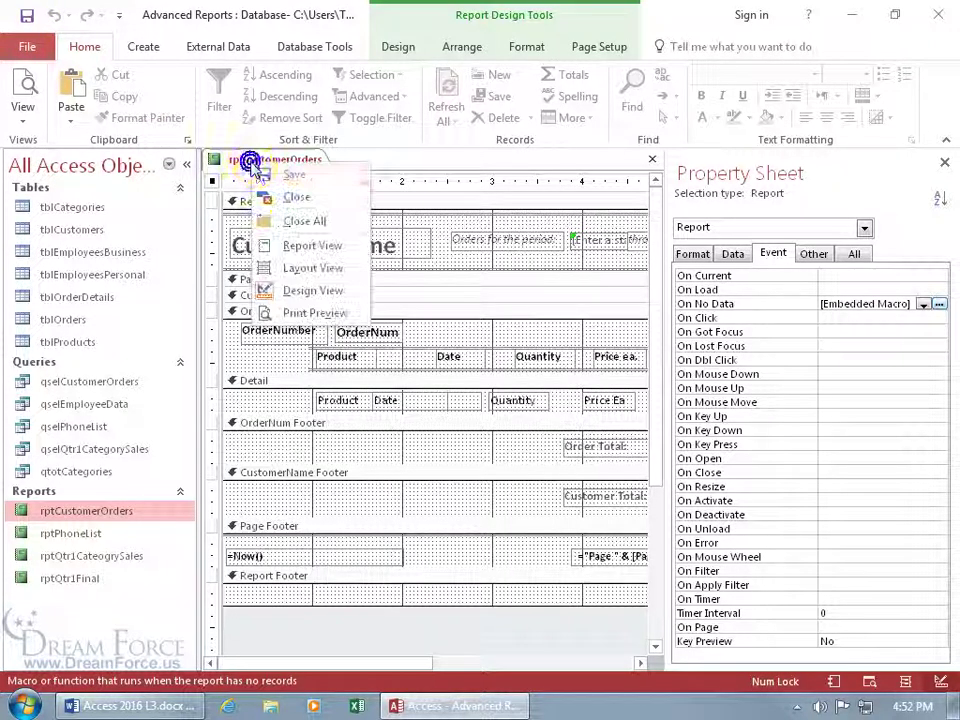
left_click(308, 312)
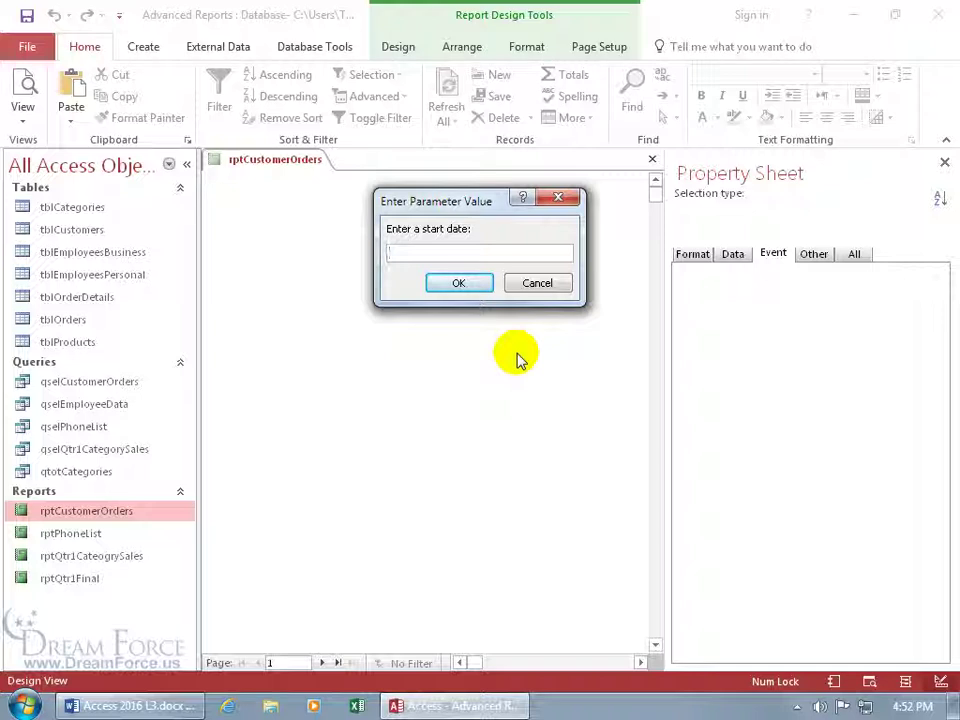
Step: Enter 6/1/10–6/6/10 and customer 'camp sprund', then dismiss the no-orders message
type("6/1/10")
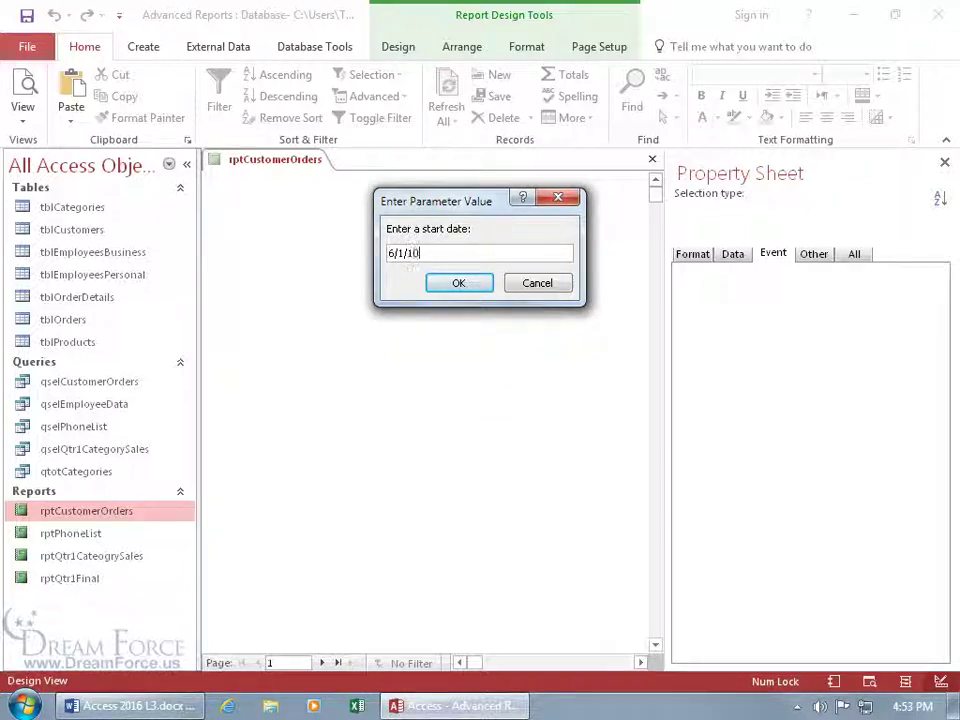
key("Return")
type("6/6/10")
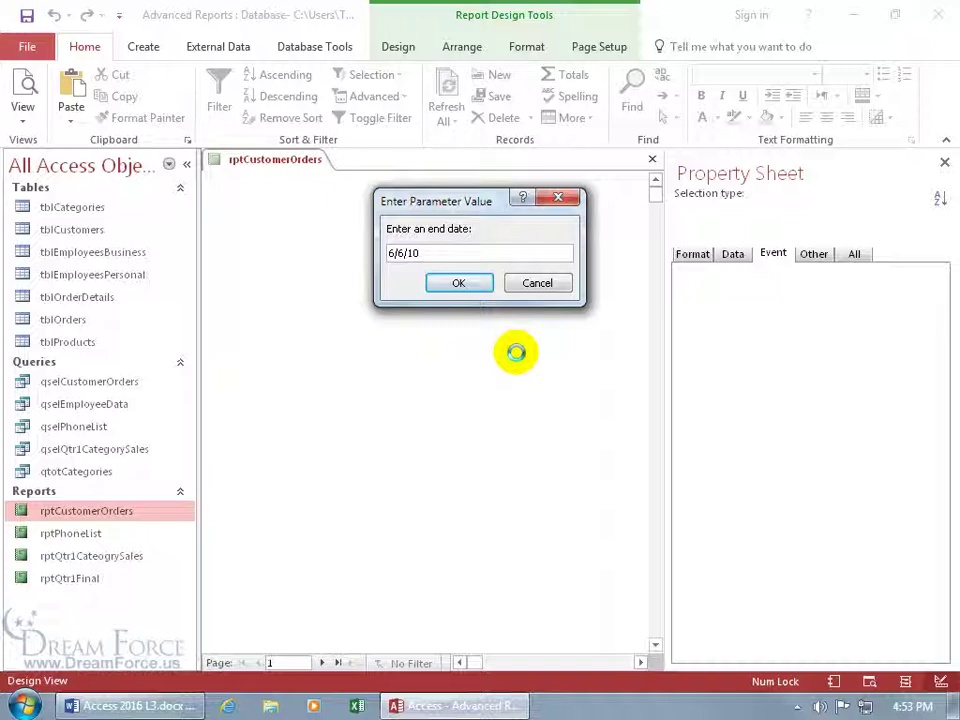
key("Return")
type("camp sprund")
key("Return")
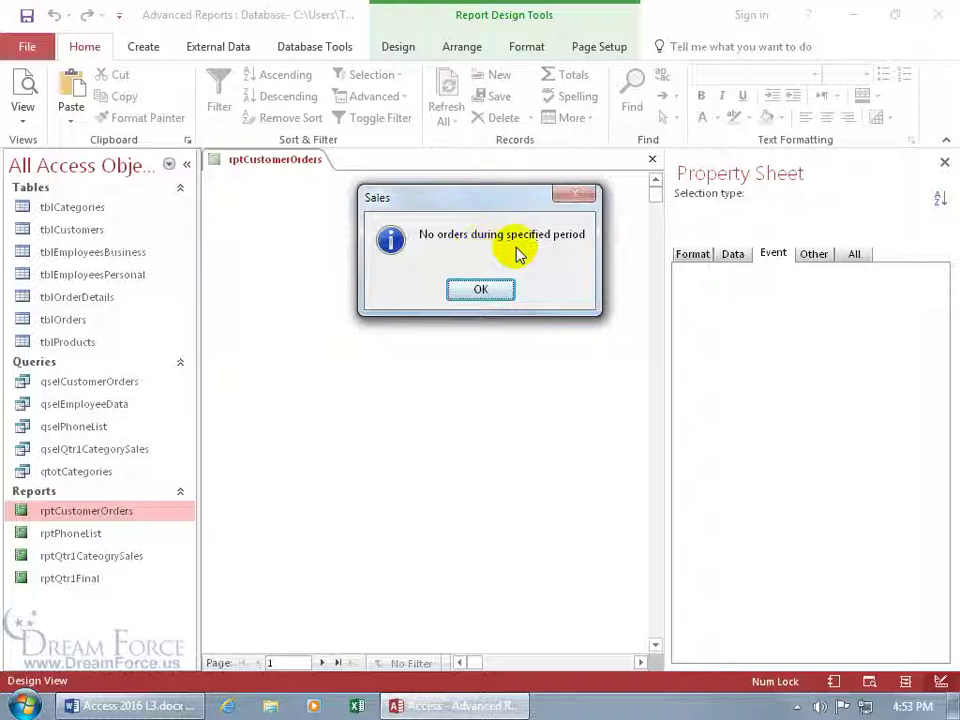
left_click(482, 290)
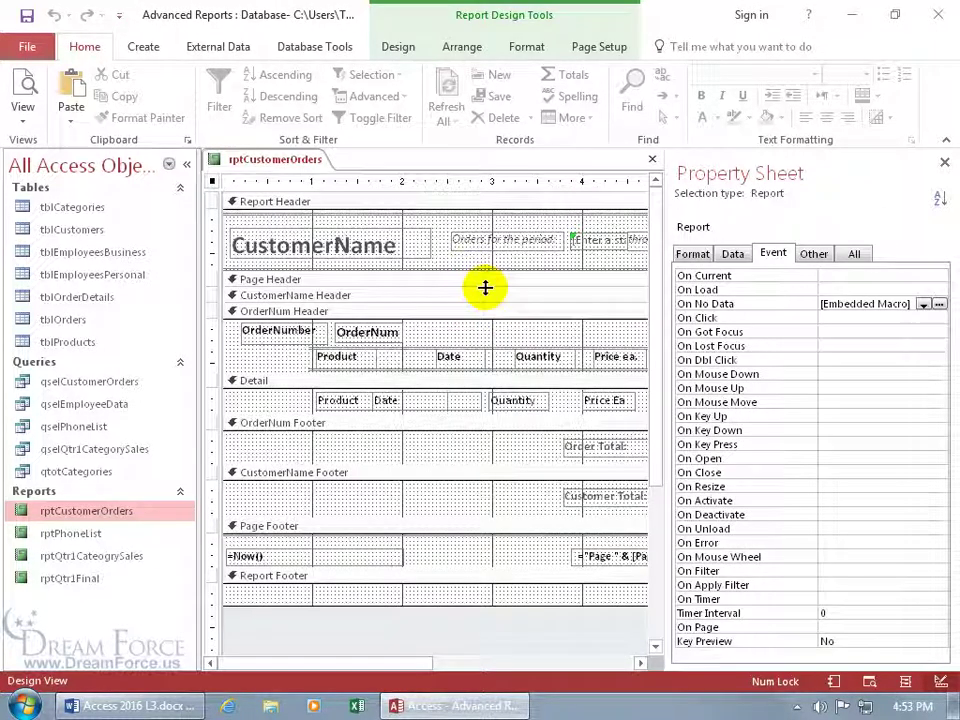